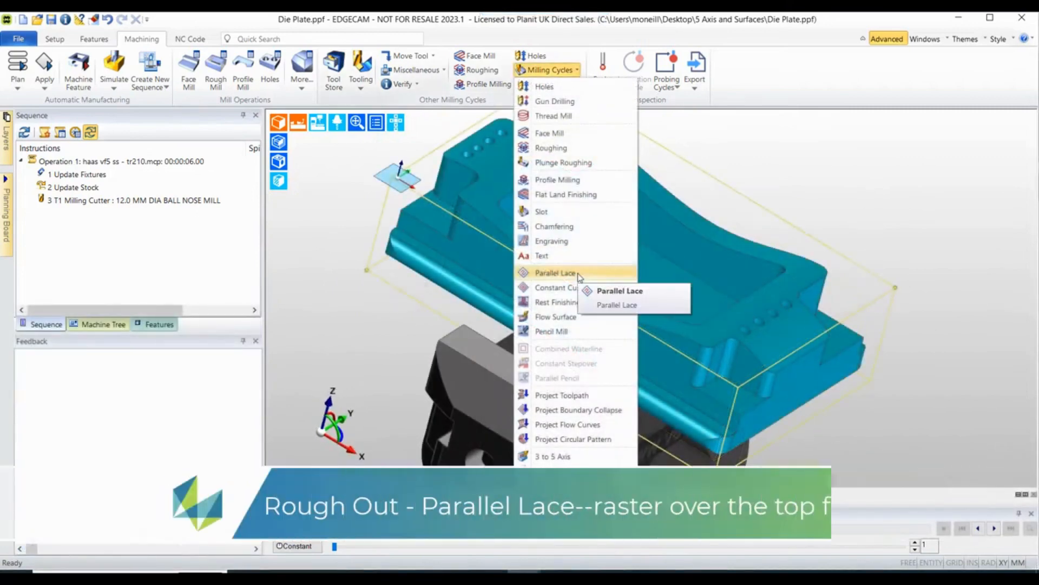
# Step: Create a climb Parallel Lace cycle with 15% stepover and 0.01 tolerance over the whole die plate solid
pyautogui.click(579, 274)
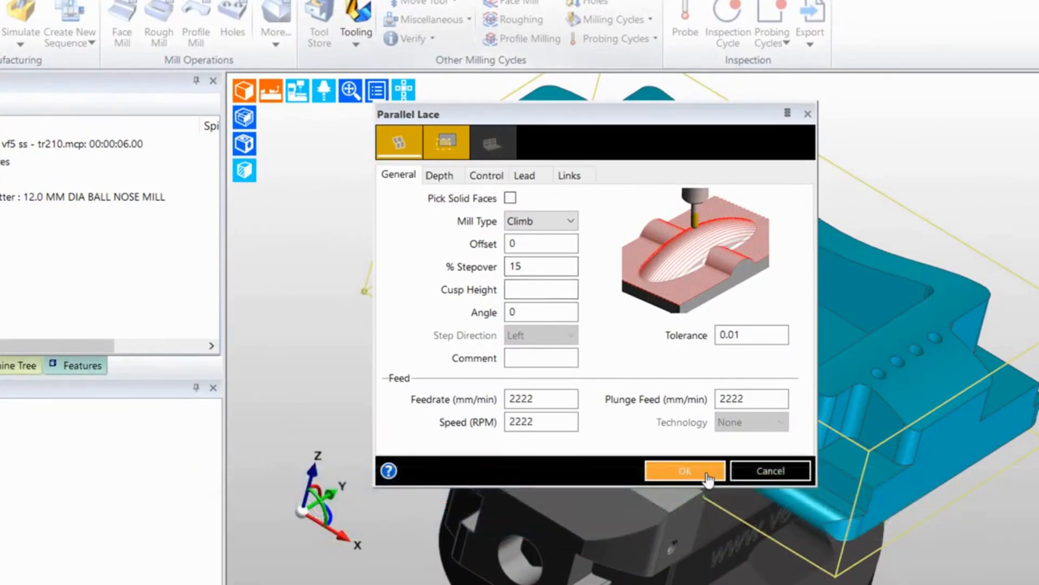
pyautogui.click(685, 470)
pyautogui.click(504, 278)
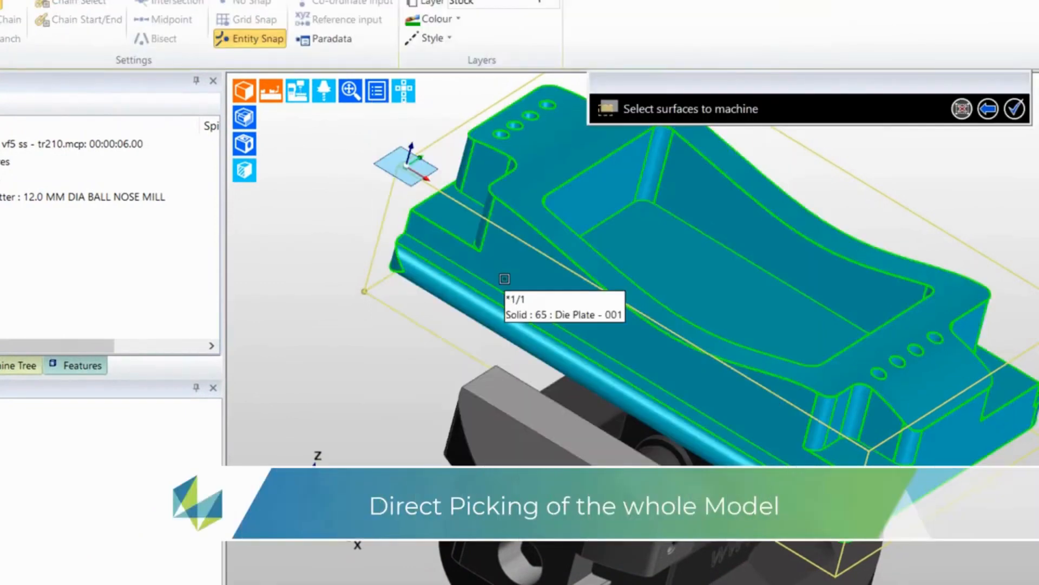
pyautogui.rightClick(308, 234)
pyautogui.rightClick(308, 234)
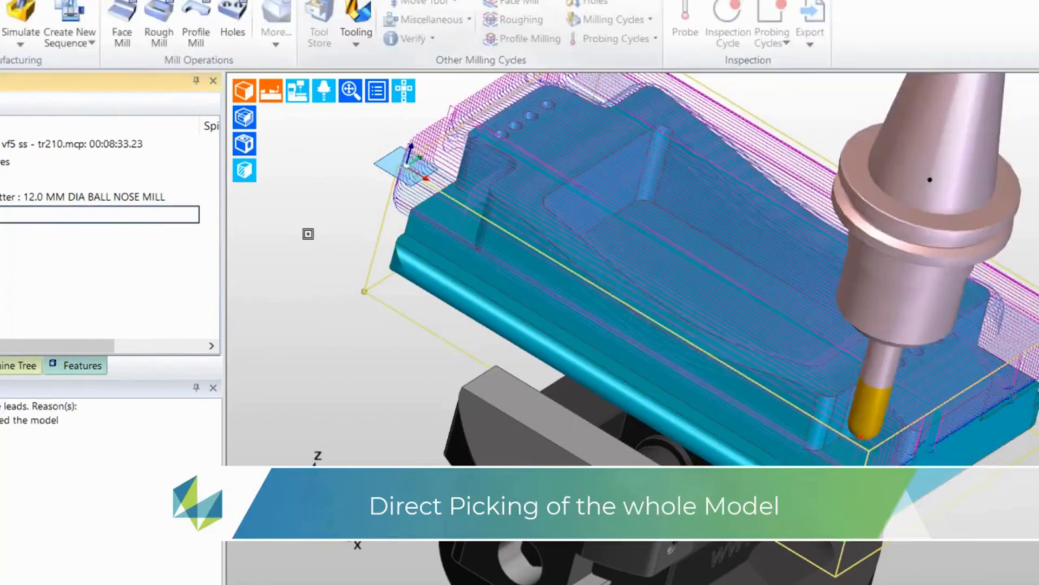
# Step: Simulate the whole-model Parallel Lace toolpath and adjust the simulation speed
pyautogui.click(400, 199)
pyautogui.scroll(5, 400, 199)
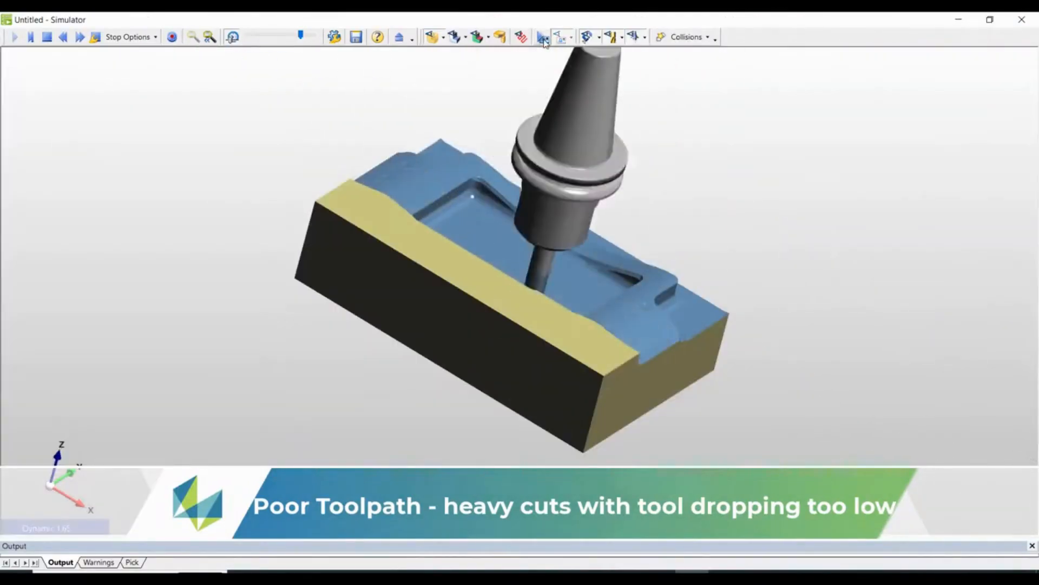
pyautogui.moveTo(301, 35); pyautogui.dragTo(267, 35)
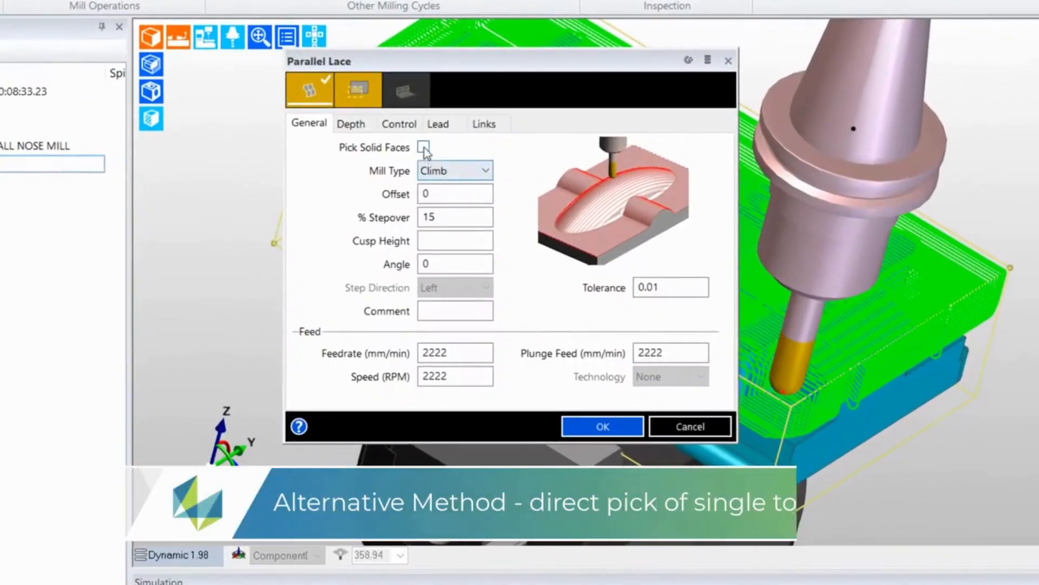
# Step: Edit the Parallel Lace cycle to pick solid faces and machine only the die plate's curved top face
pyautogui.click(424, 148)
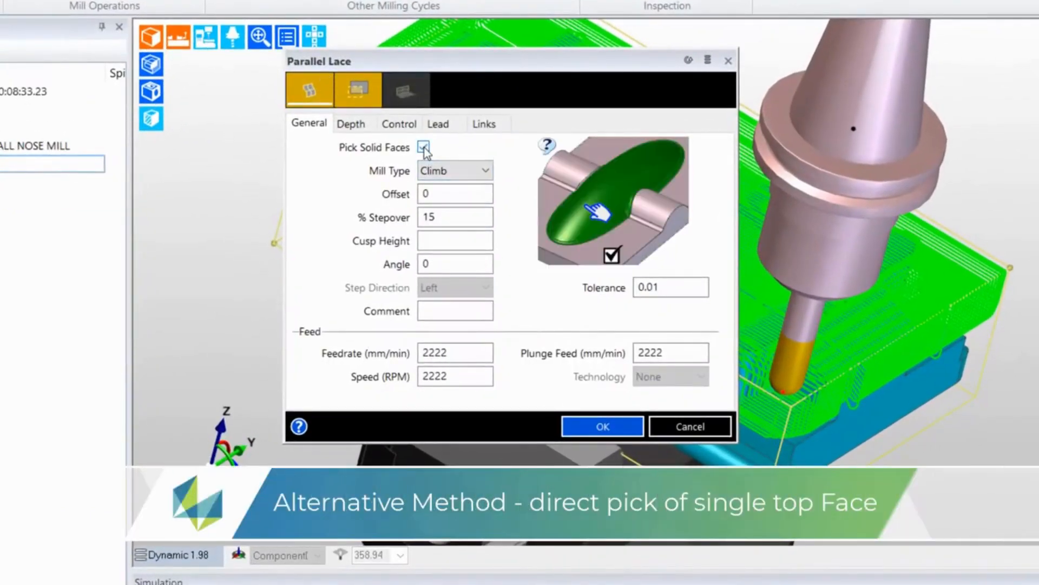
pyautogui.click(689, 61)
pyautogui.click(613, 429)
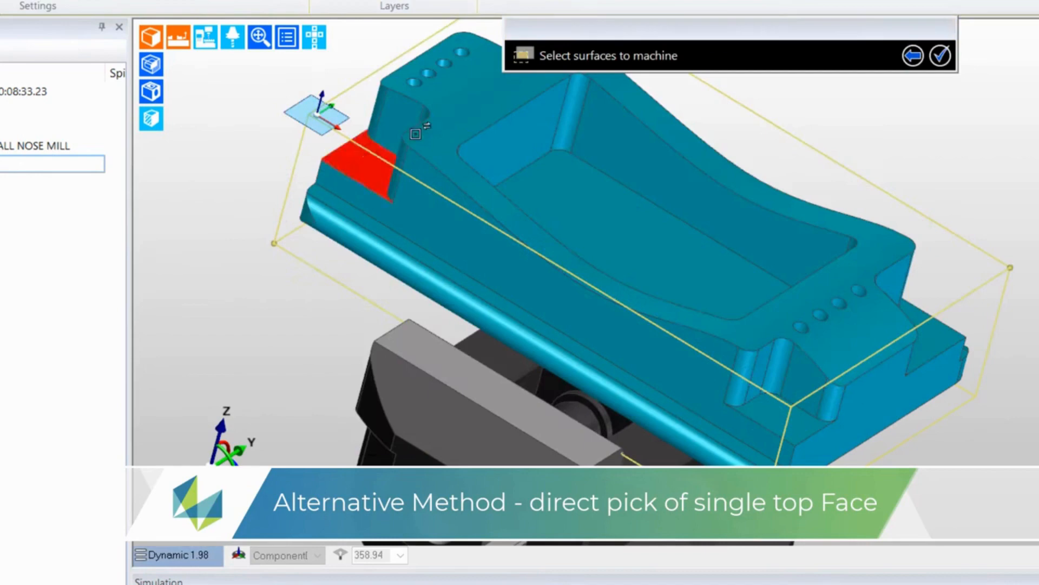
pyautogui.click(444, 116)
pyautogui.rightClick(231, 177)
pyautogui.rightClick(230, 177)
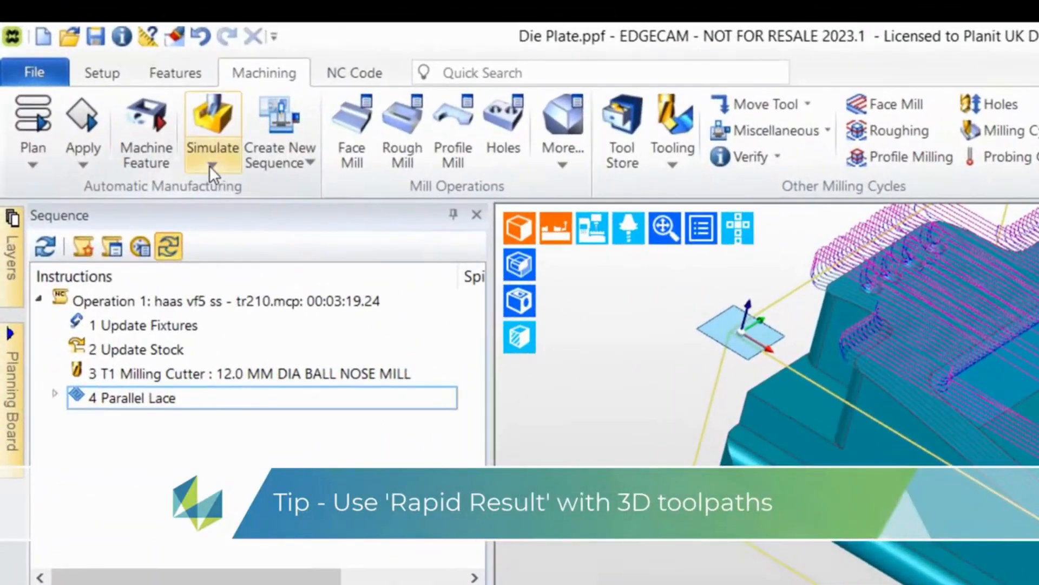
# Step: Run the Rapid Result simulation of the single-face Parallel Lace toolpath and inspect the machined stock
pyautogui.click(41, 51)
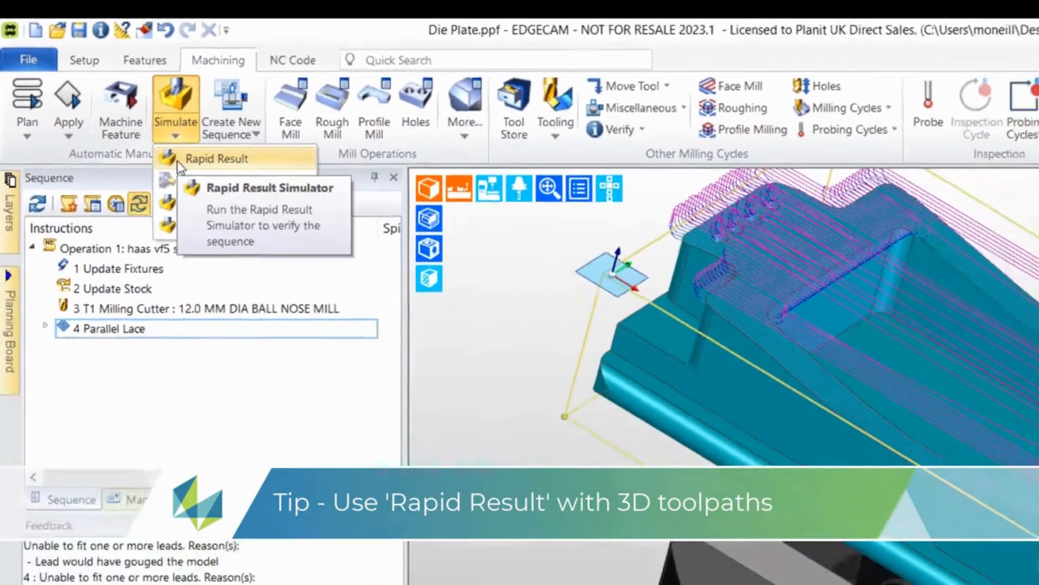
pyautogui.click(214, 194)
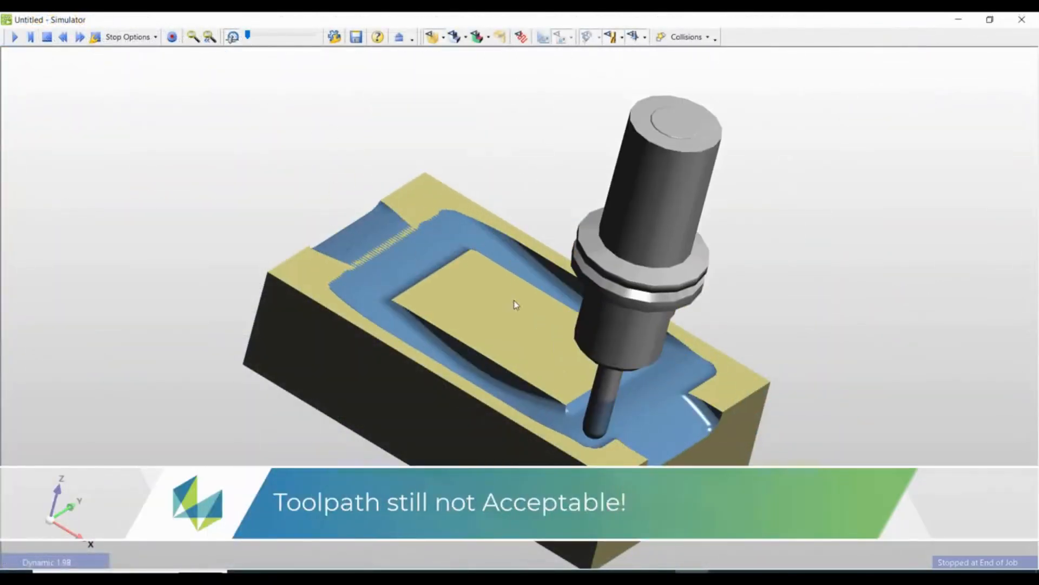
pyautogui.moveTo(516, 304); pyautogui.dragTo(249, 281, button='middle')
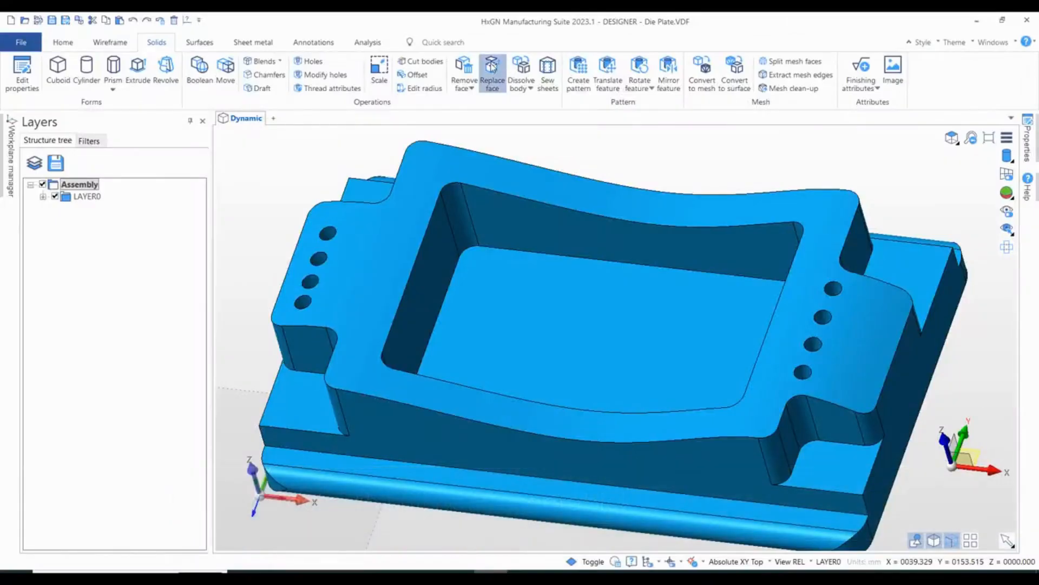
# Step: In DESIGNER, replace the central pocket's floor face with the die plate's curved top surface, merging all adjacent faces
pyautogui.click(492, 66)
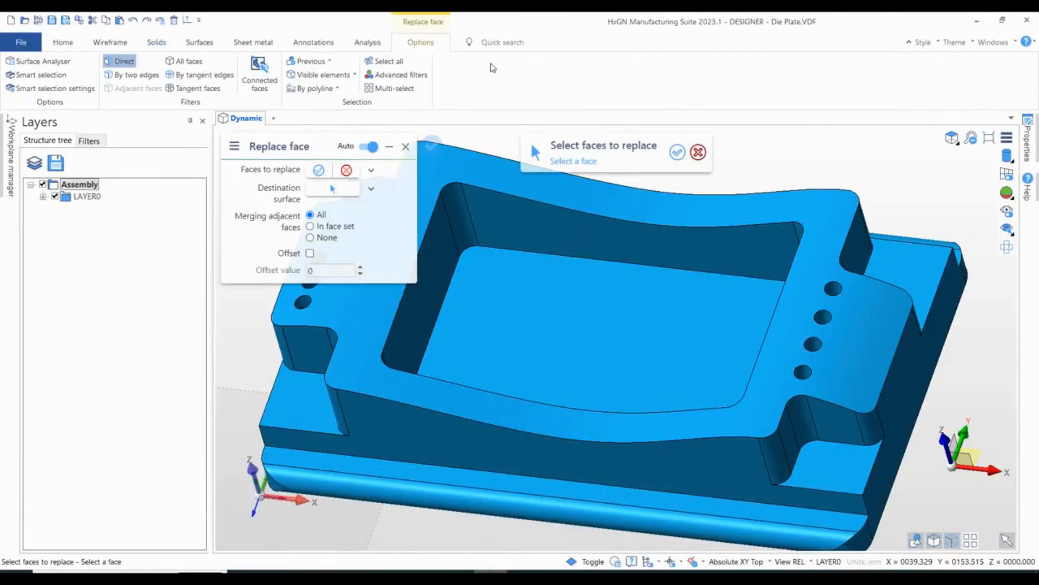
pyautogui.click(535, 301)
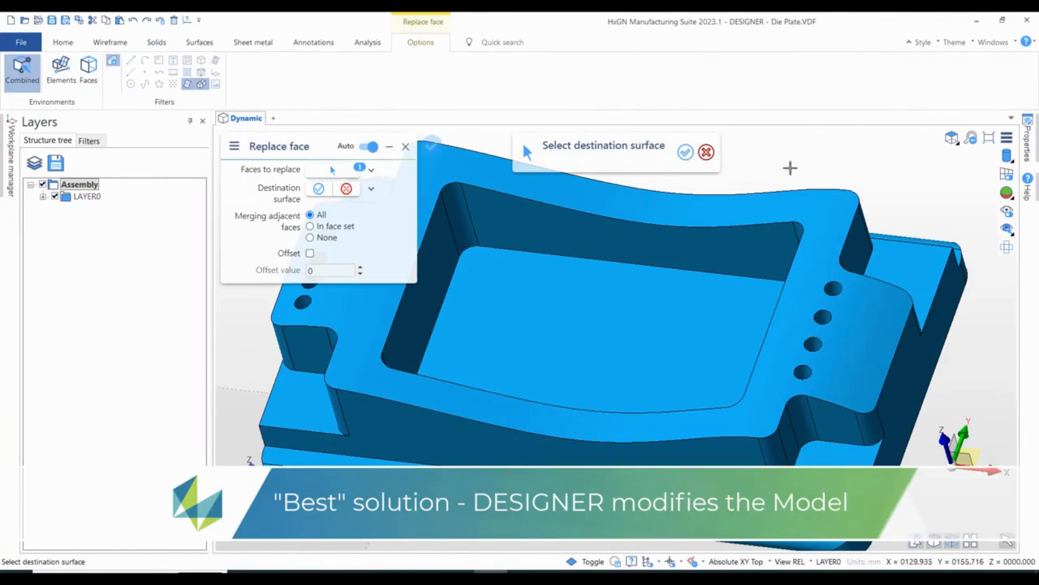
pyautogui.click(788, 203)
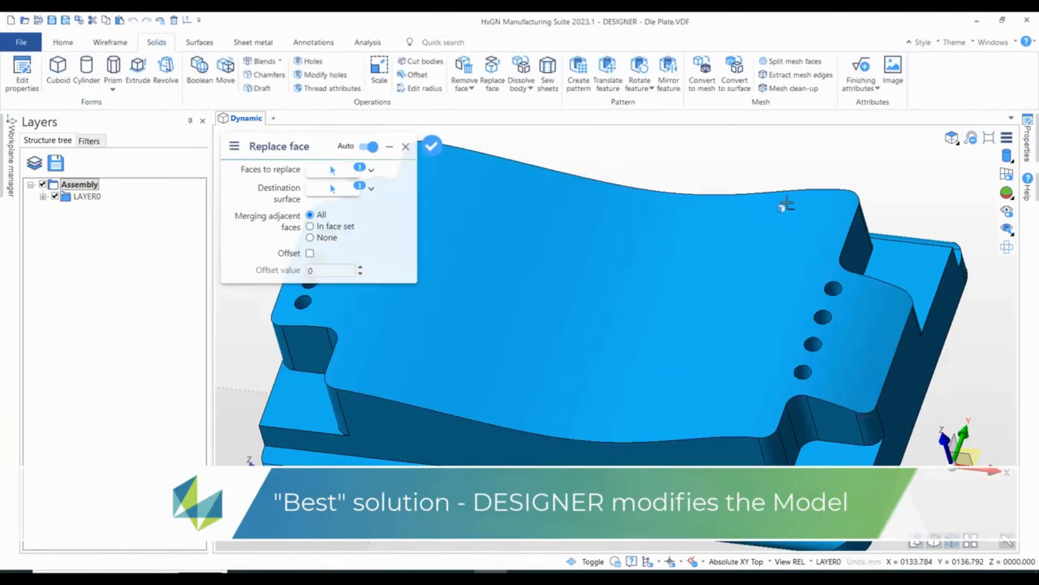
pyautogui.press('Escape')
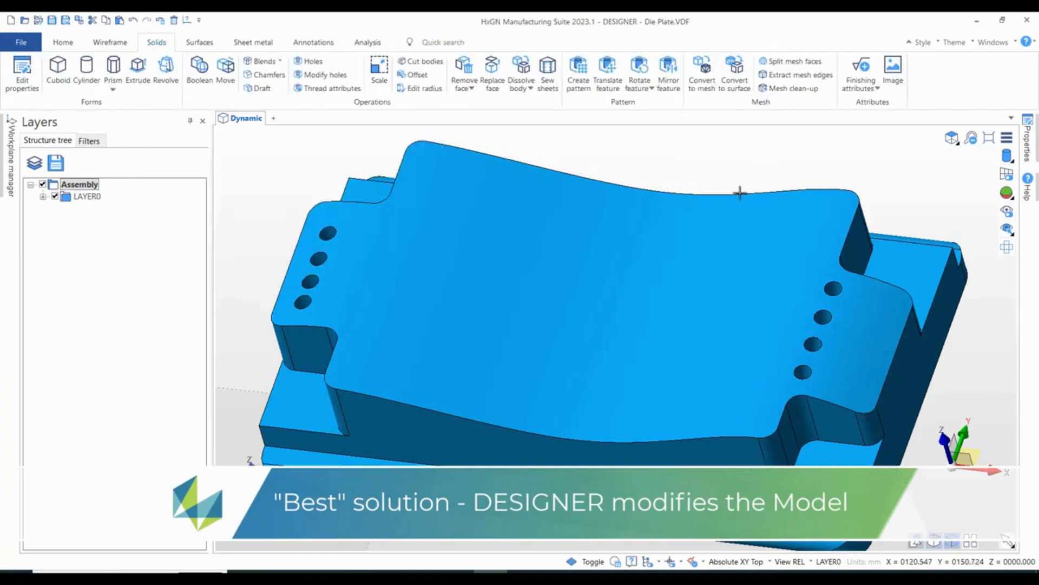
# Step: Remove and heal the side faces of the front corner notch beside the row of holes at the plate's +X end
pyautogui.moveTo(695, 230); pyautogui.dragTo(457, 153, button='middle')
pyautogui.scroll(3, 511, 197)
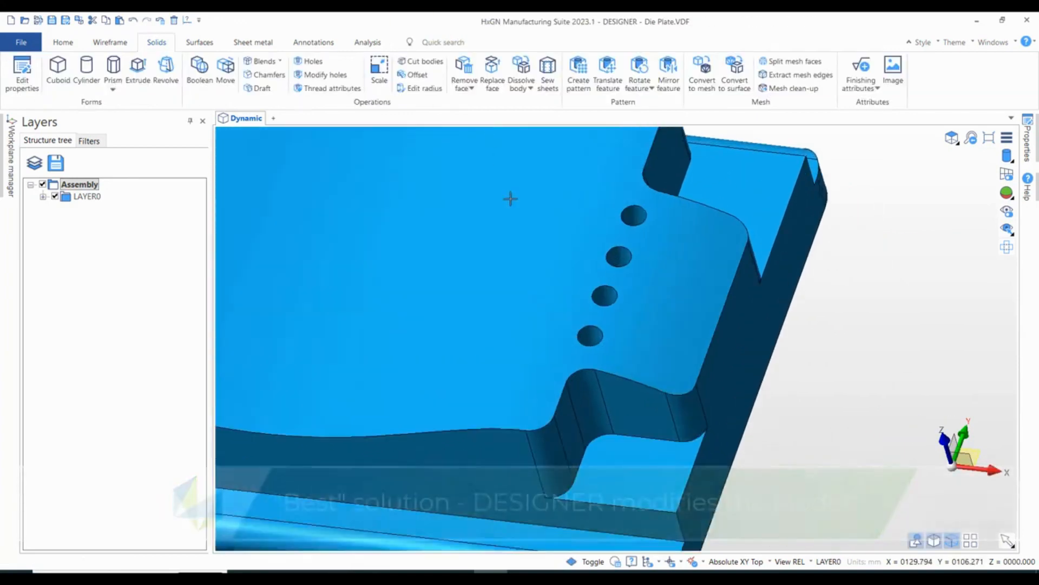
pyautogui.moveTo(482, 218); pyautogui.dragTo(386, 135, button='middle')
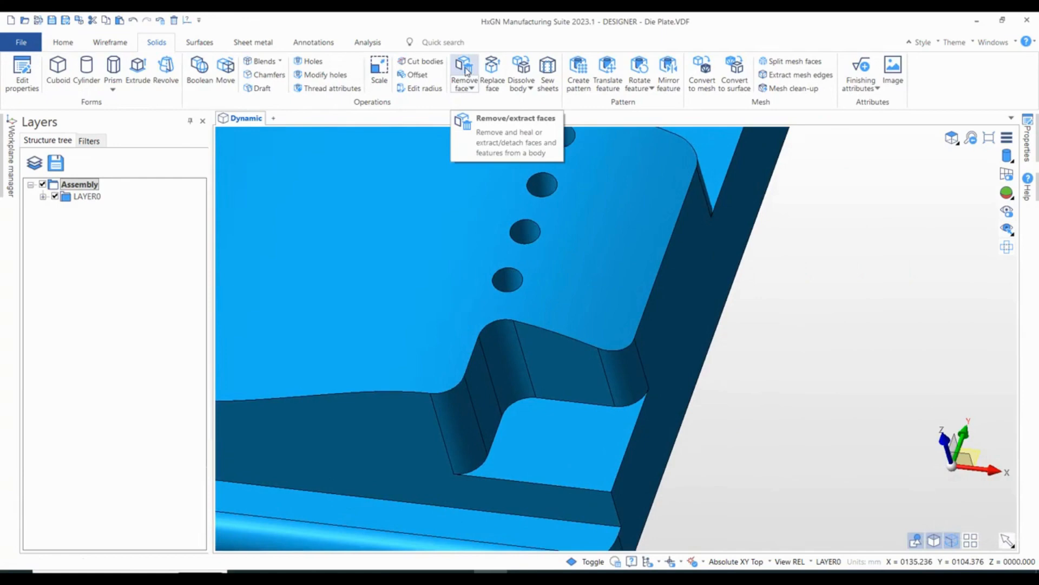
pyautogui.click(467, 71)
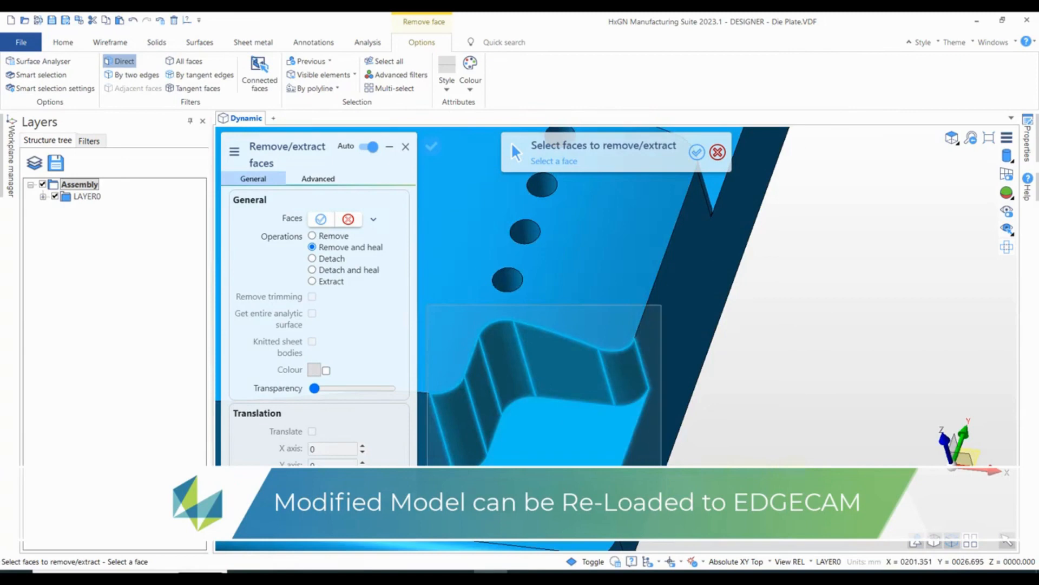
pyautogui.moveTo(661, 488); pyautogui.dragTo(661, 487)
pyautogui.rightClick(692, 461)
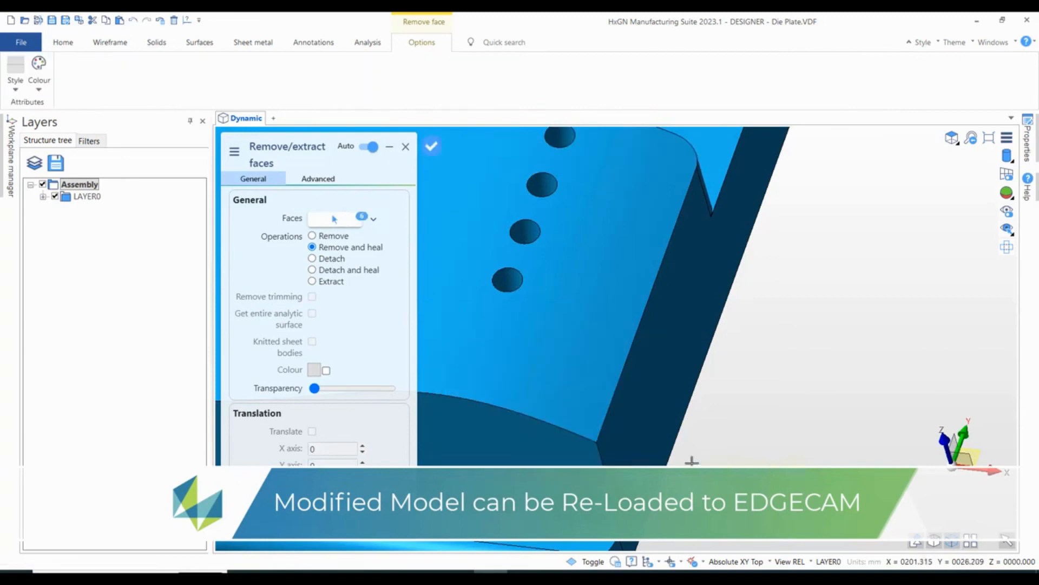
pyautogui.rightClick(715, 434)
pyautogui.scroll(-4, 704, 414)
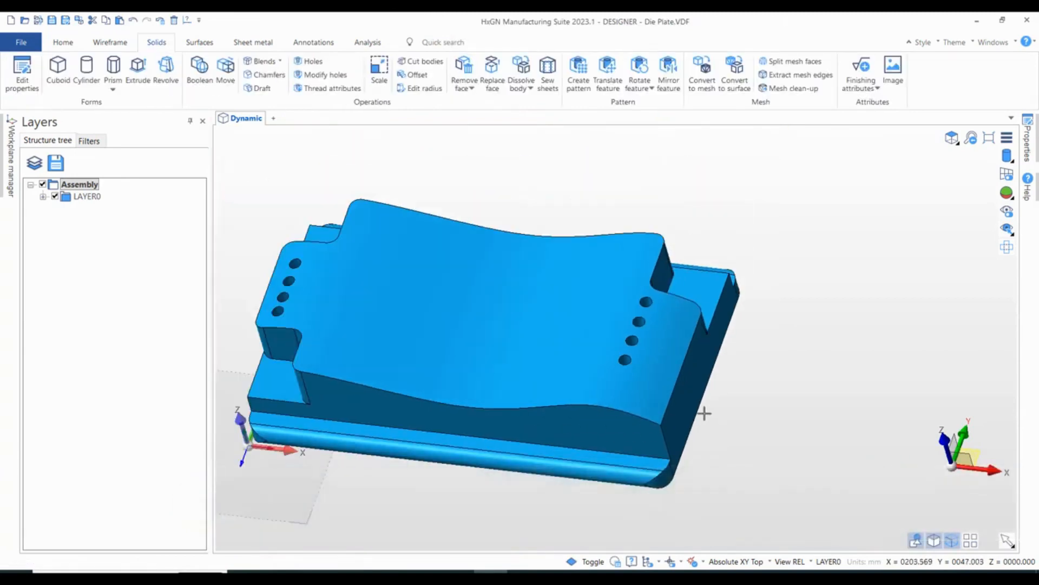
pyautogui.scroll(5, 705, 414)
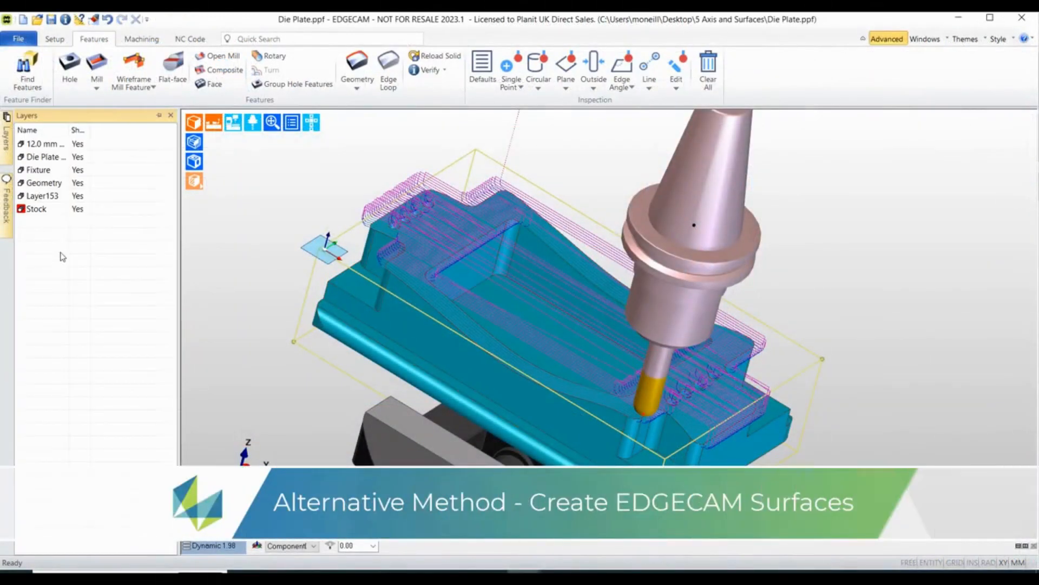
# Step: Switch to EDGECAM and create a new visible layer named Surfaces
pyautogui.click(86, 260)
pyautogui.write('Su')
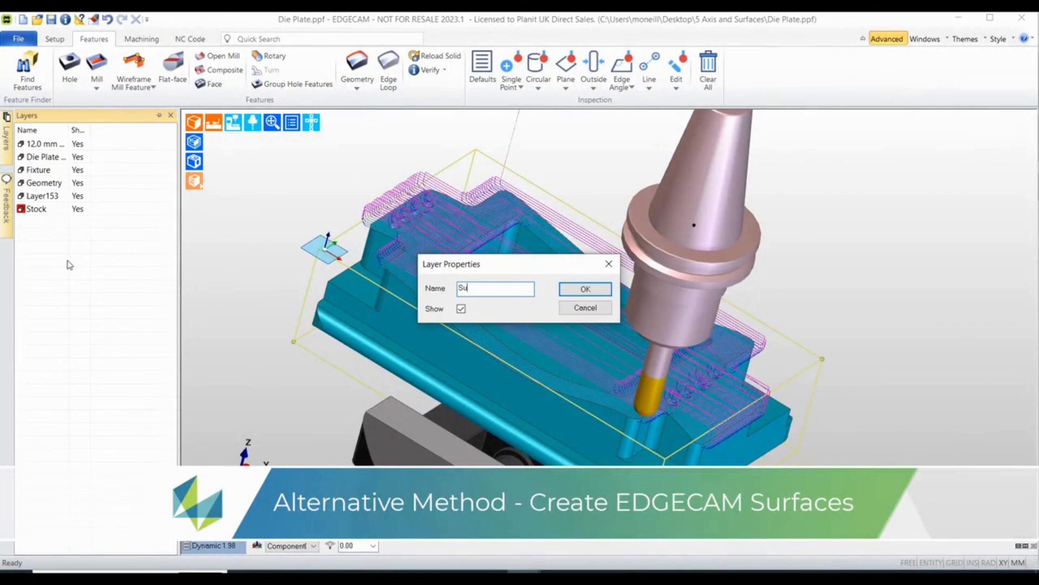
pyautogui.write('rfaces')
pyautogui.press('Return')
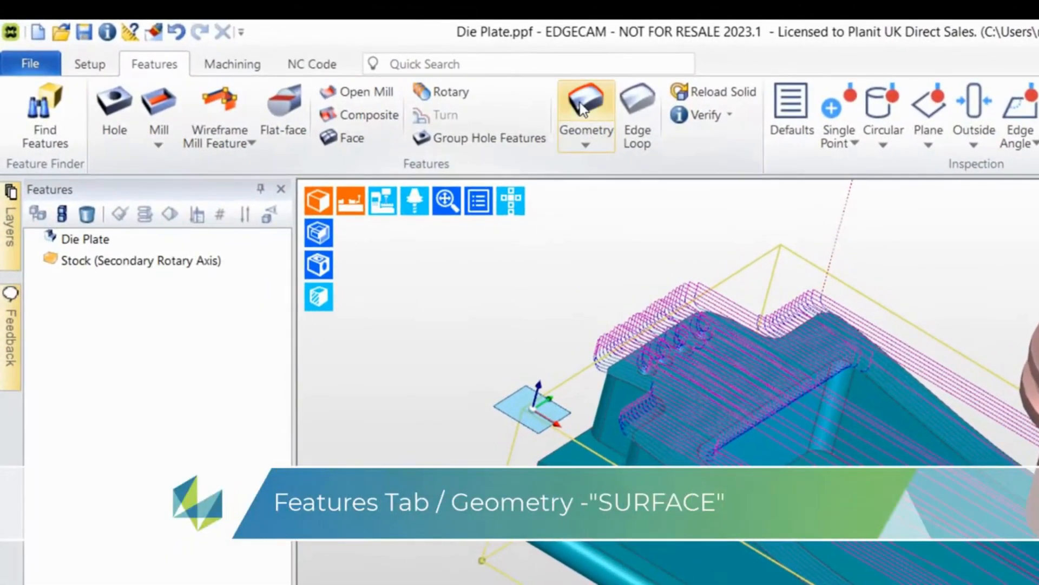
# Step: Copy the die plate's curved top face as surface geometry onto the Surfaces layer
pyautogui.click(582, 108)
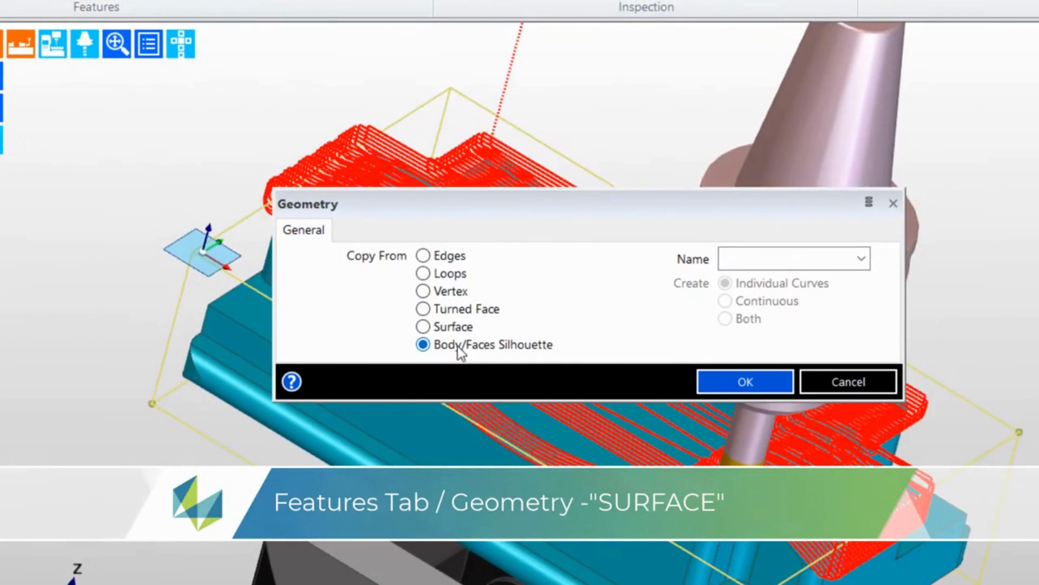
pyautogui.click(455, 327)
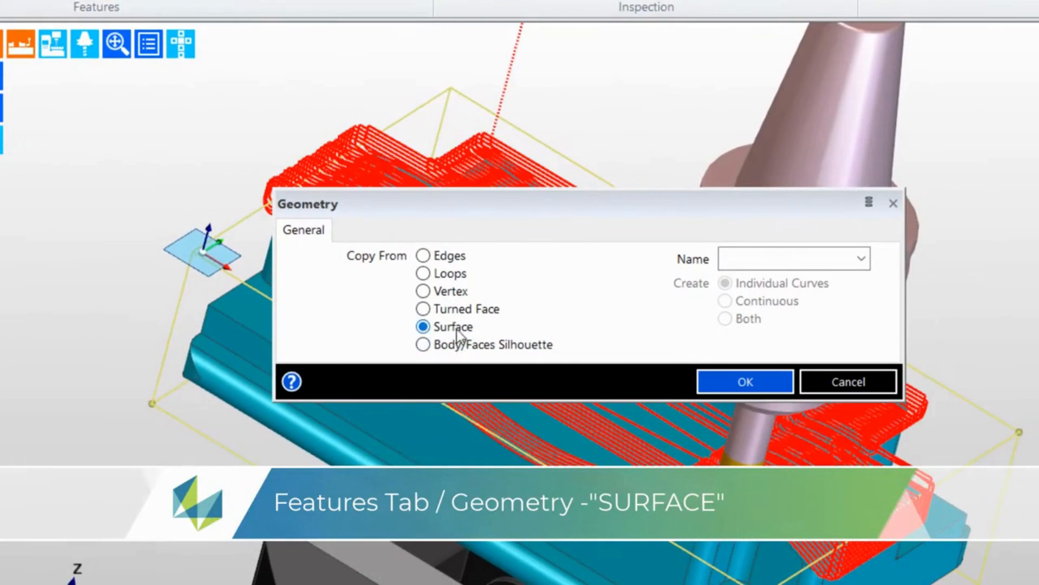
pyautogui.click(732, 385)
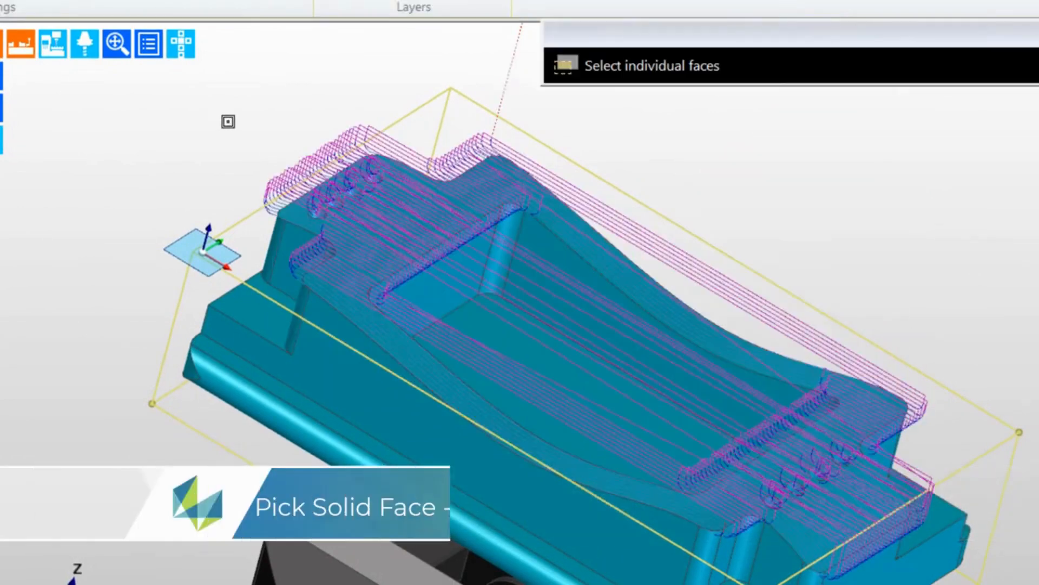
pyautogui.click(393, 253)
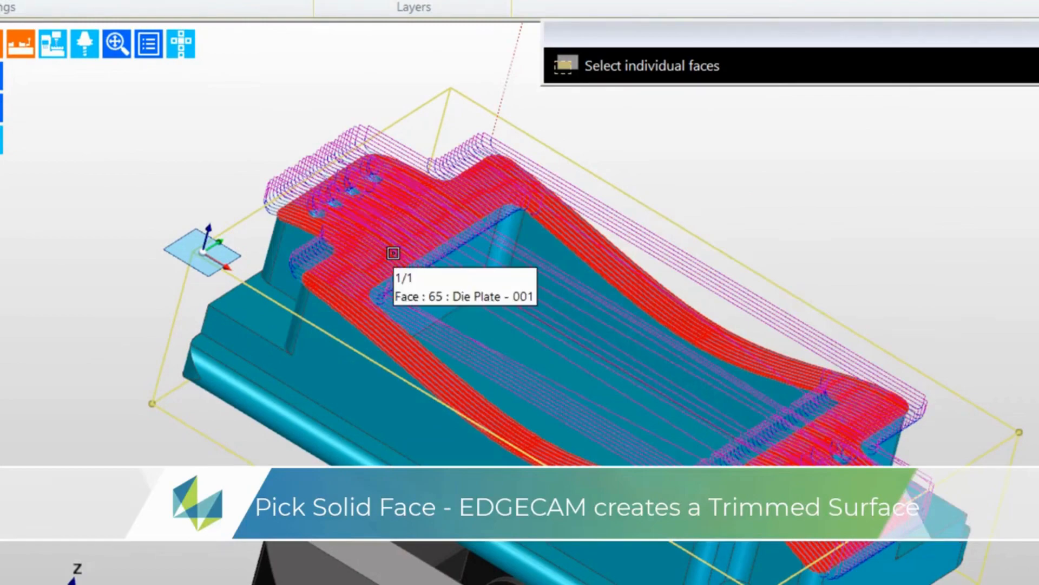
pyautogui.click(394, 253)
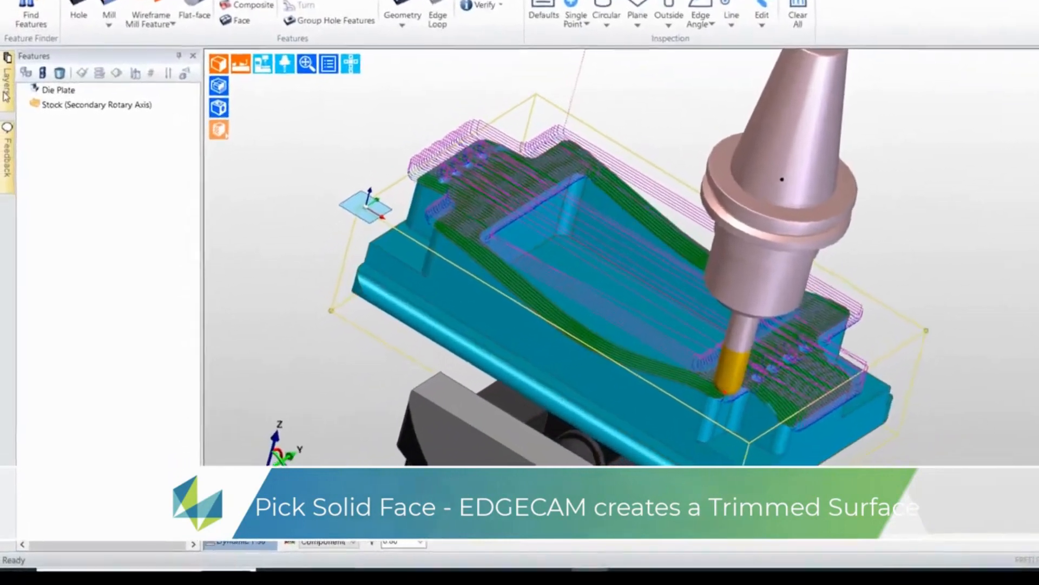
# Step: Show only the Surfaces layer
pyautogui.moveTo(6, 49)
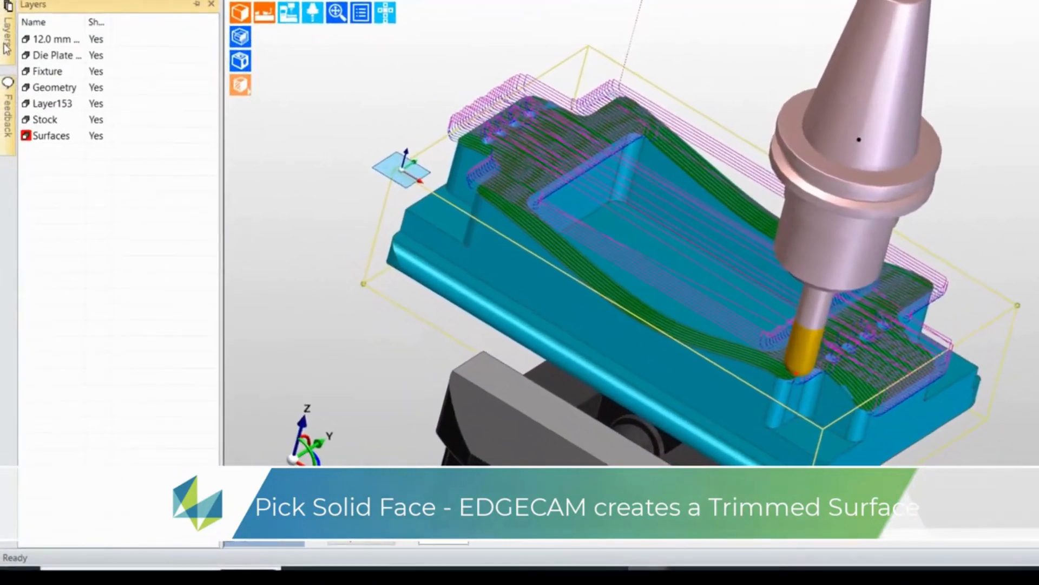
pyautogui.rightClick(52, 140)
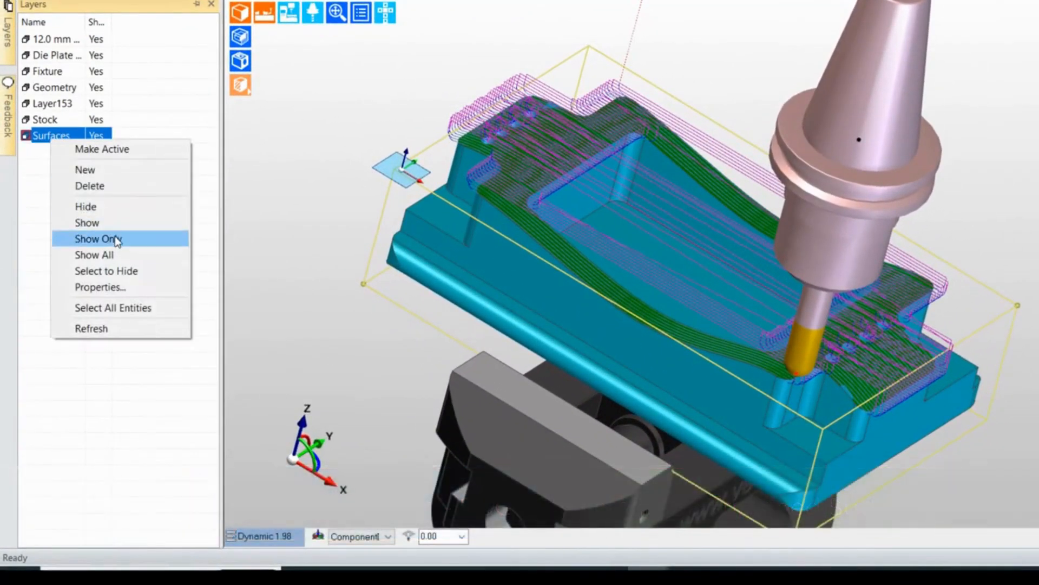
pyautogui.click(114, 238)
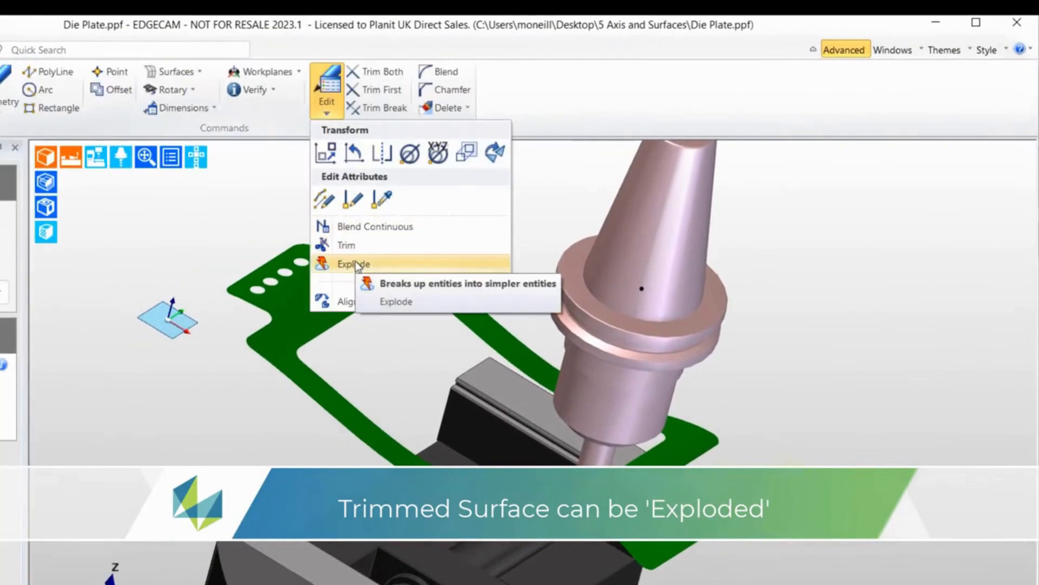
# Step: Explode the trimmed top surface in Apply to All mode, keeping the result solid-style on the Surfaces layer
pyautogui.click(355, 263)
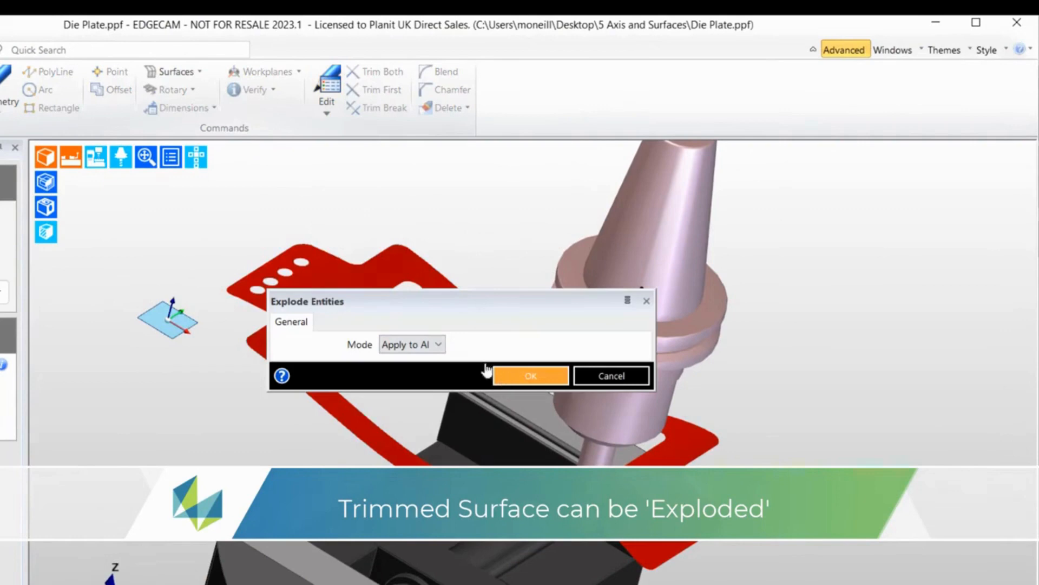
pyautogui.click(497, 374)
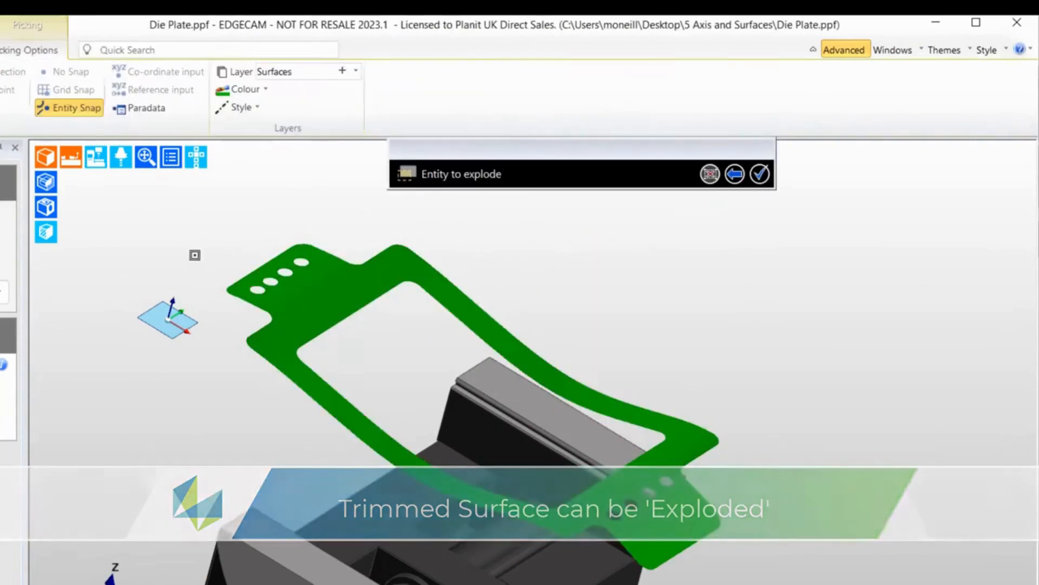
pyautogui.rightClick(195, 255)
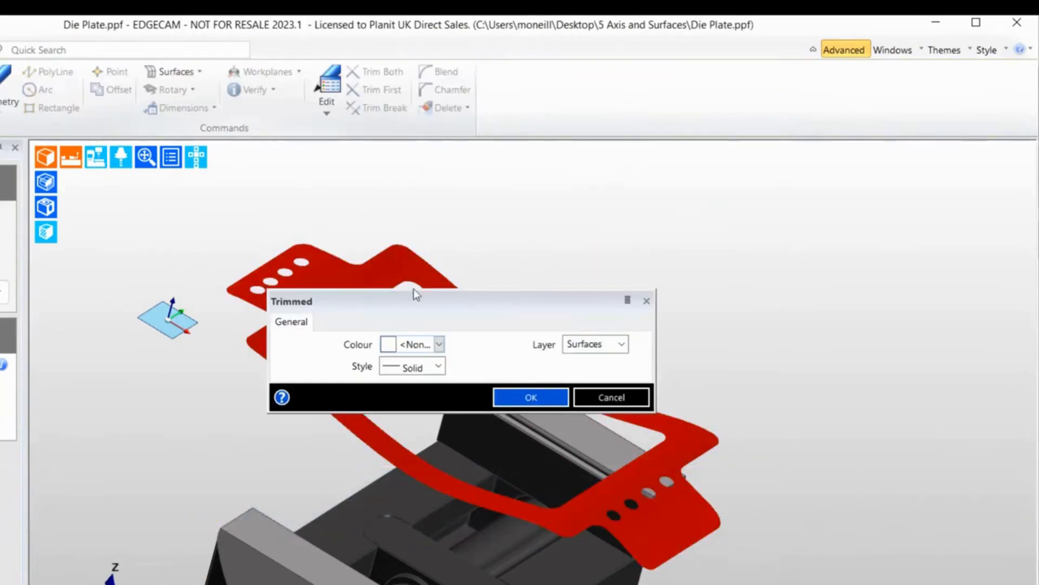
pyautogui.click(528, 398)
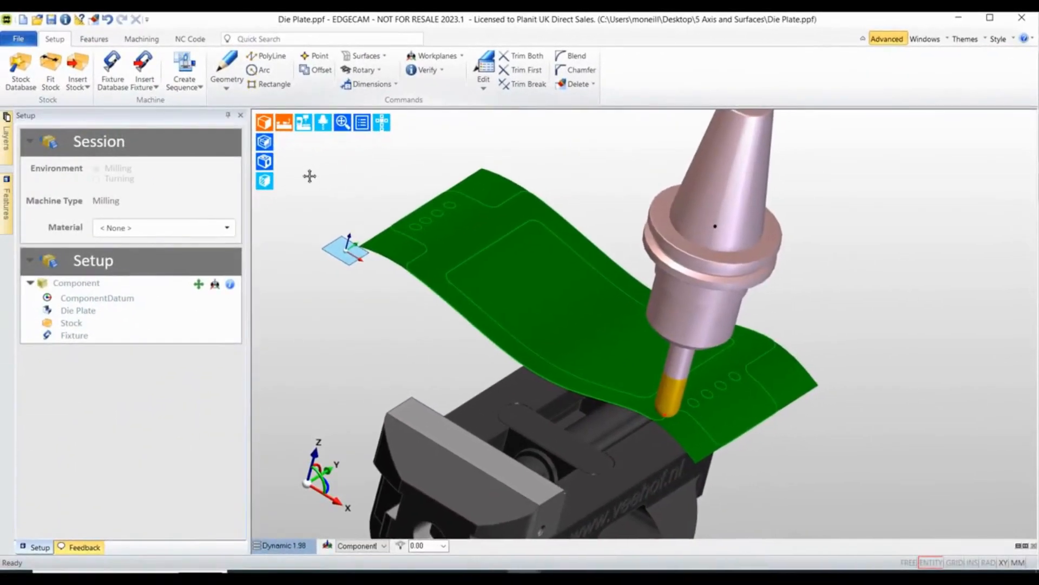
# Step: Reassign the Parallel Lace cycle to the exploded top surface without a containment boundary, and play the simulation at a higher speed
pyautogui.moveTo(309, 176); pyautogui.dragTo(306, 171, button='middle')
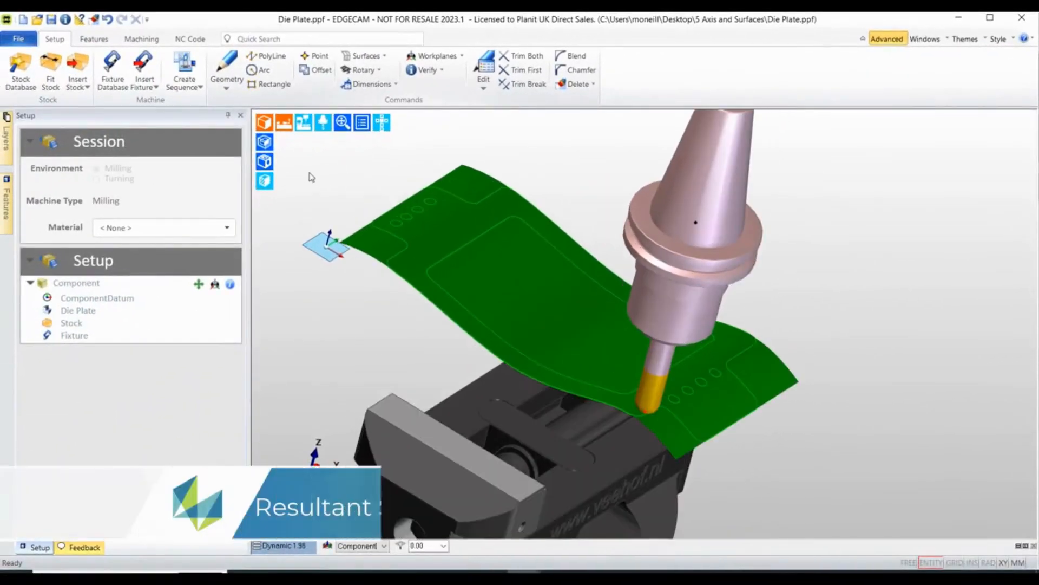
pyautogui.click(141, 40)
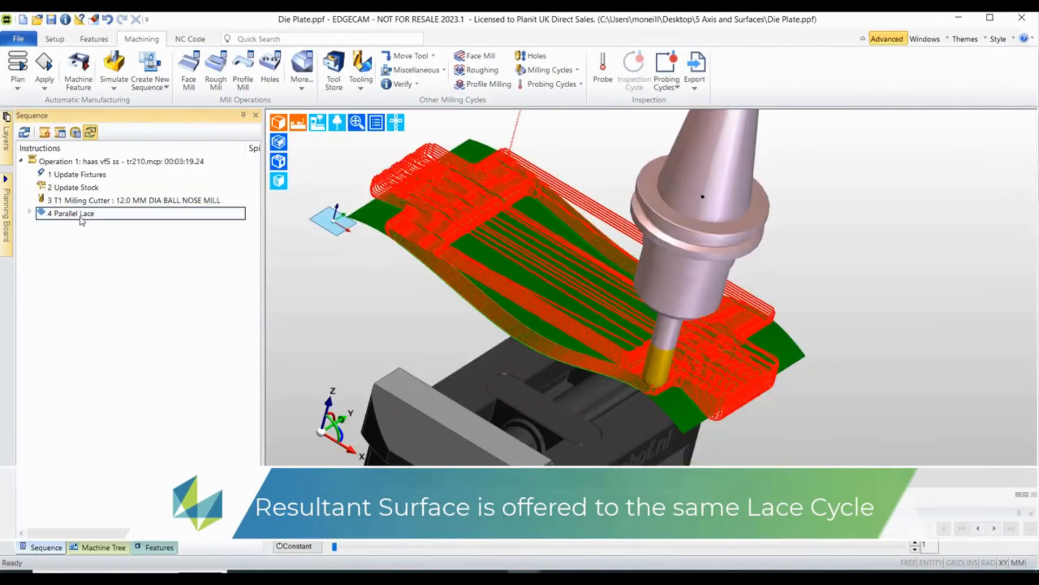
pyautogui.doubleClick(78, 214)
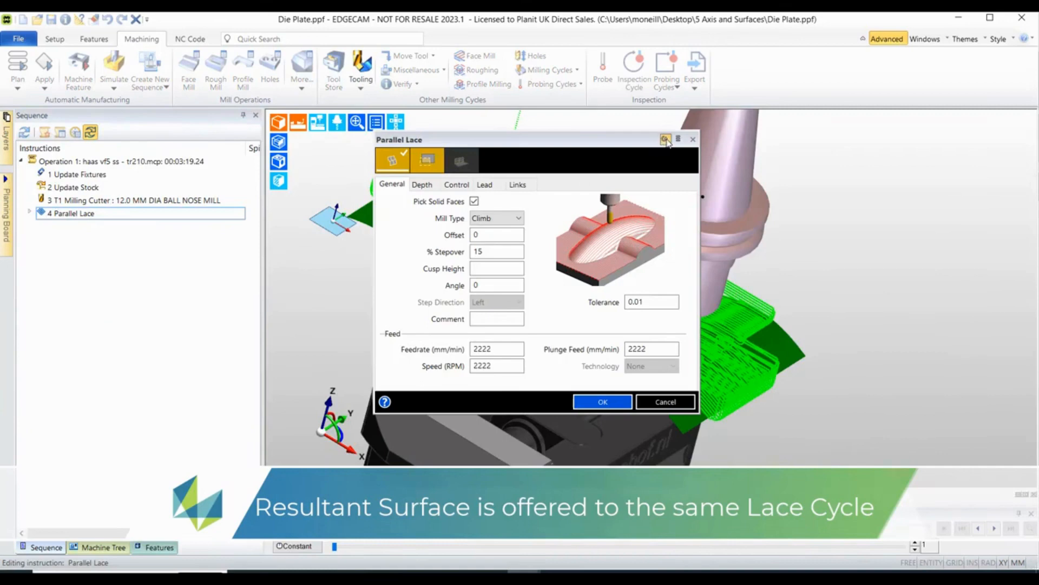
pyautogui.click(612, 400)
pyautogui.click(624, 254)
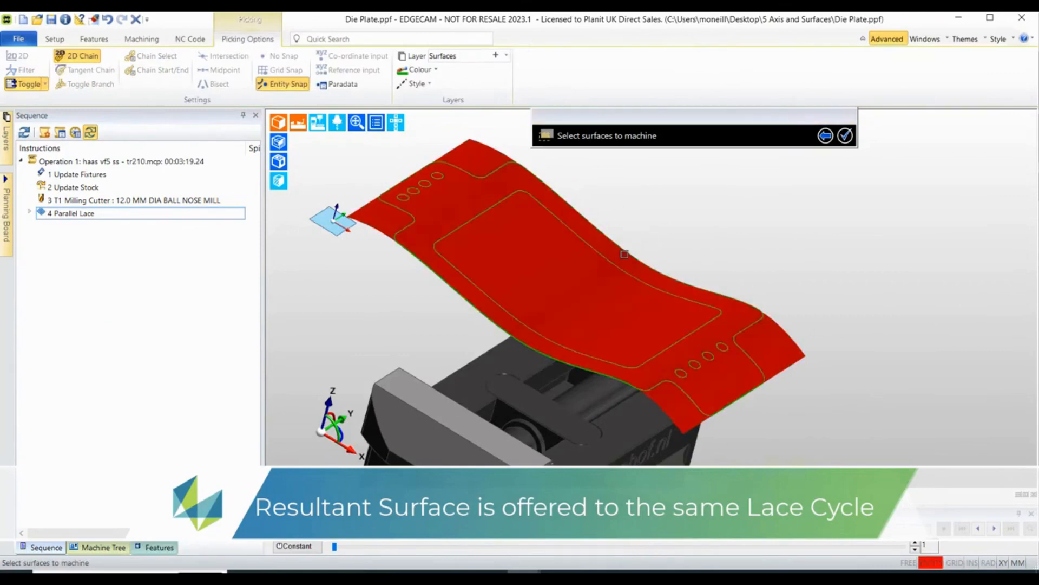
pyautogui.click(625, 254)
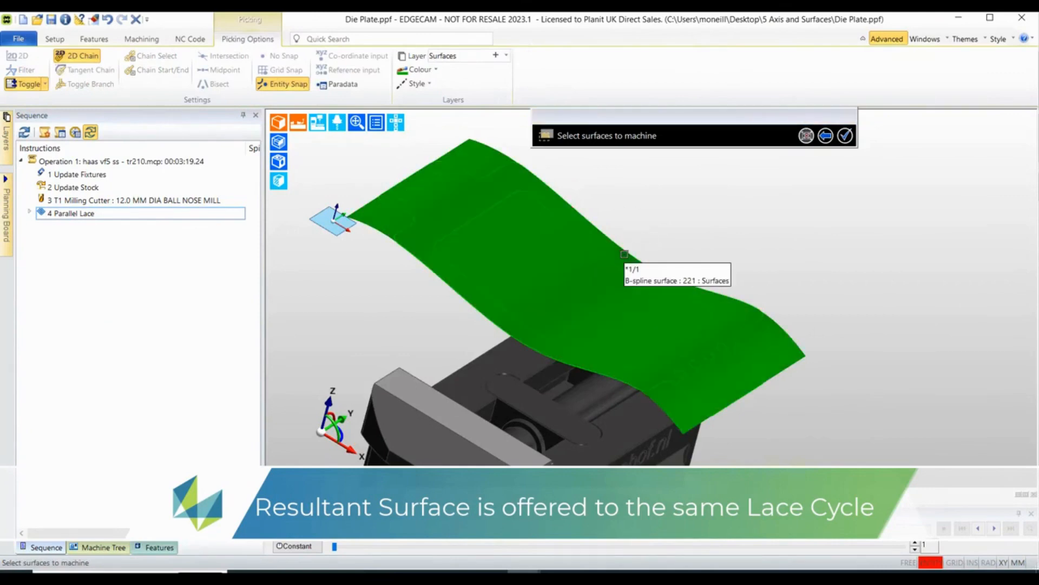
pyautogui.rightClick(681, 209)
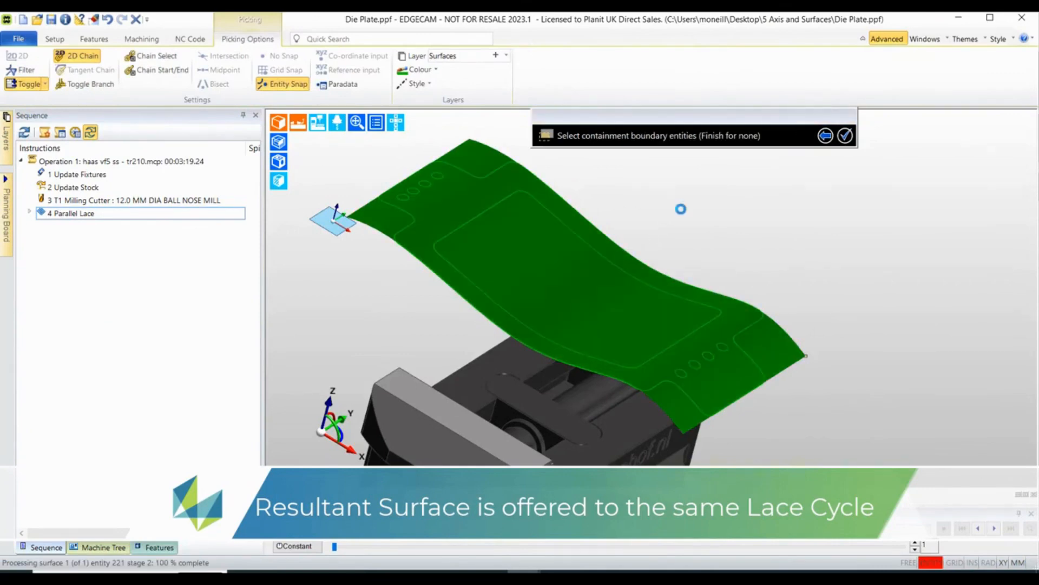
pyautogui.rightClick(681, 209)
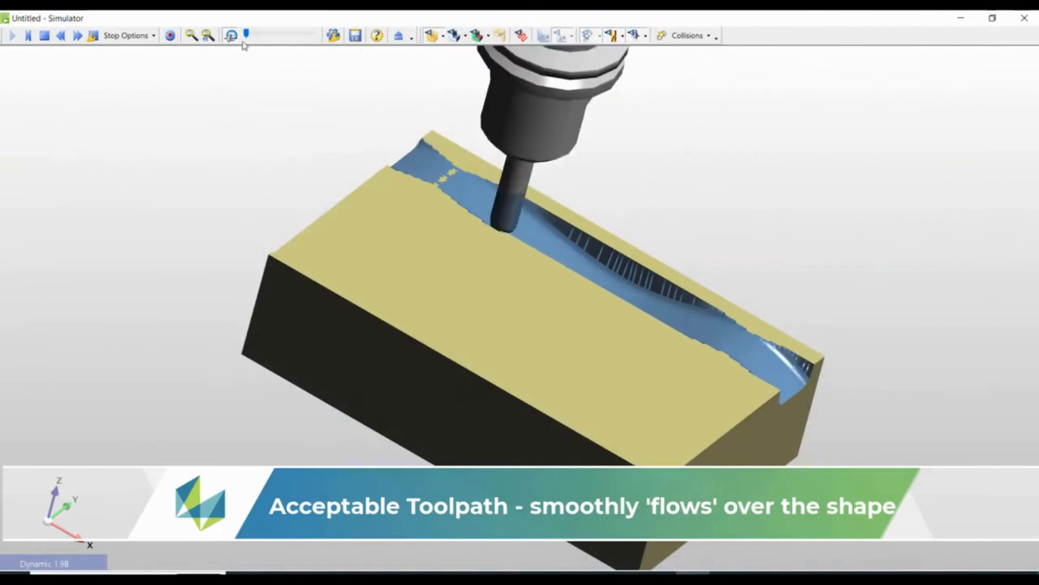
pyautogui.moveTo(248, 36); pyautogui.dragTo(267, 36)
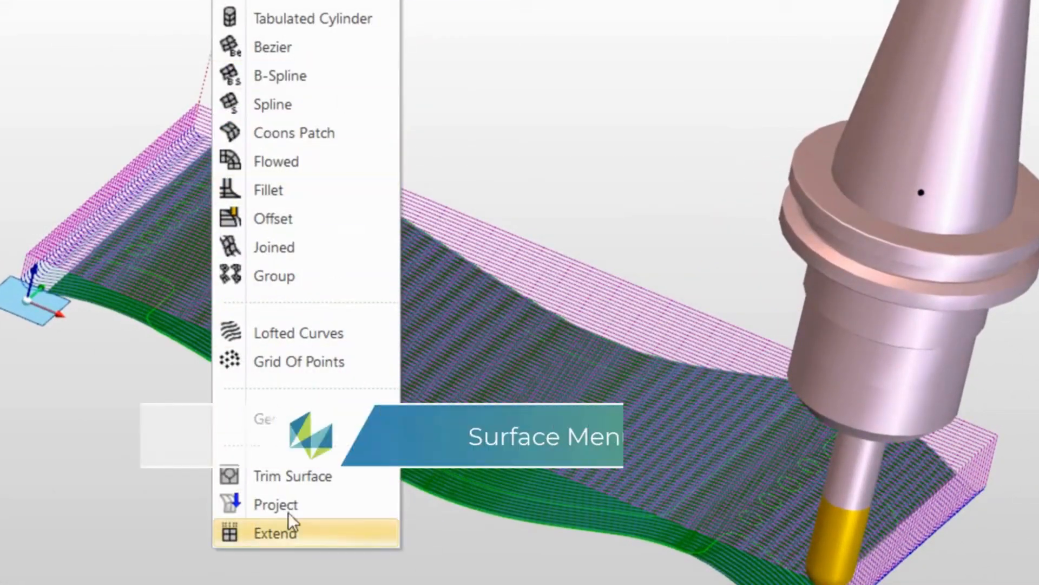
# Step: Extend the long front edge of the top surface by a factor of .1 and regenerate the Parallel Lace cycle
pyautogui.click(275, 538)
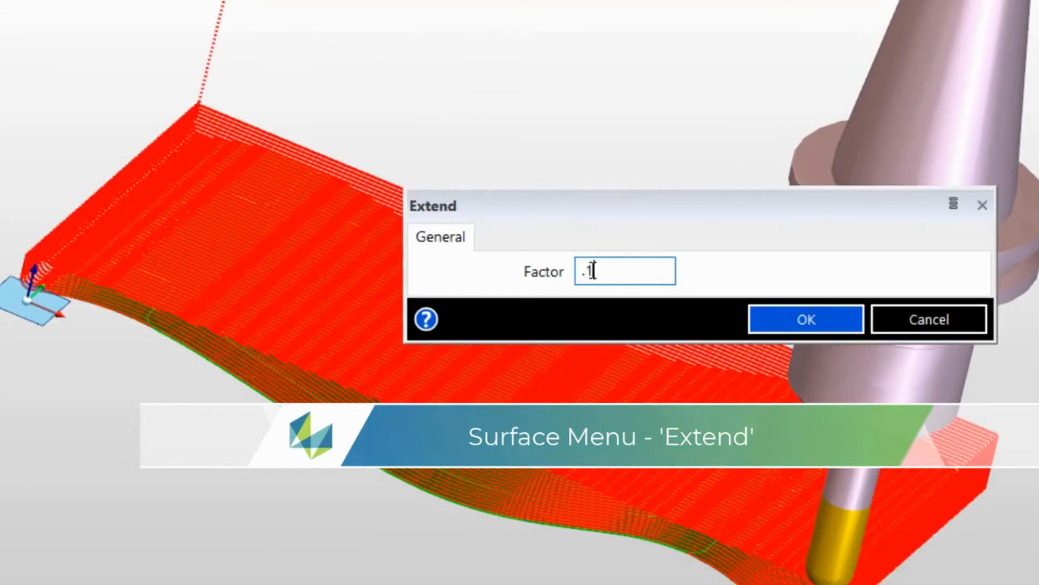
pyautogui.click(778, 320)
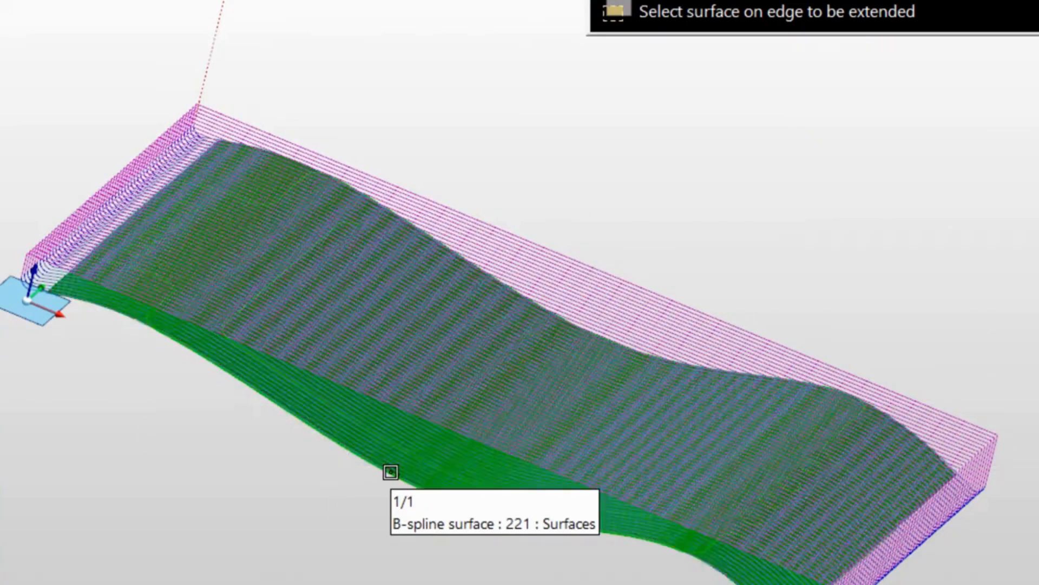
pyautogui.moveTo(808, 192); pyautogui.dragTo(655, 293, button='middle')
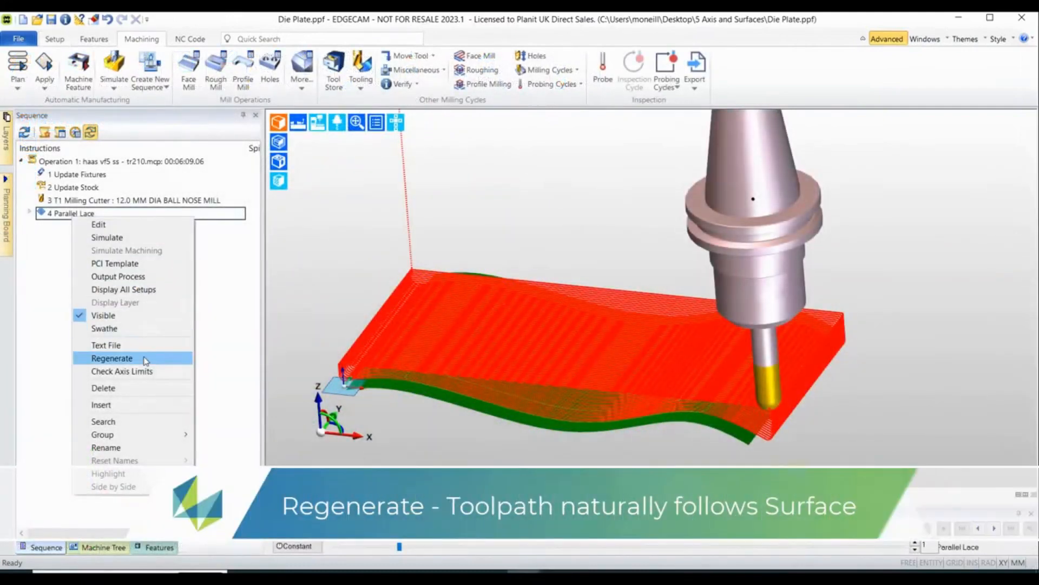
pyautogui.click(146, 360)
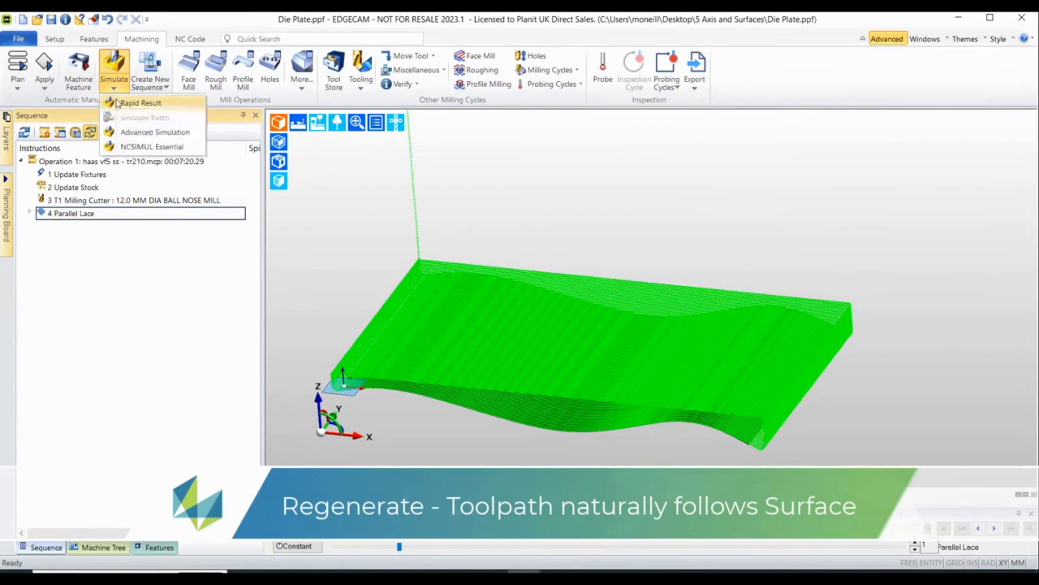
# Step: Simulate the machining with Rapid Result and compare the machined stock with the target part
pyautogui.click(118, 103)
pyautogui.click(15, 37)
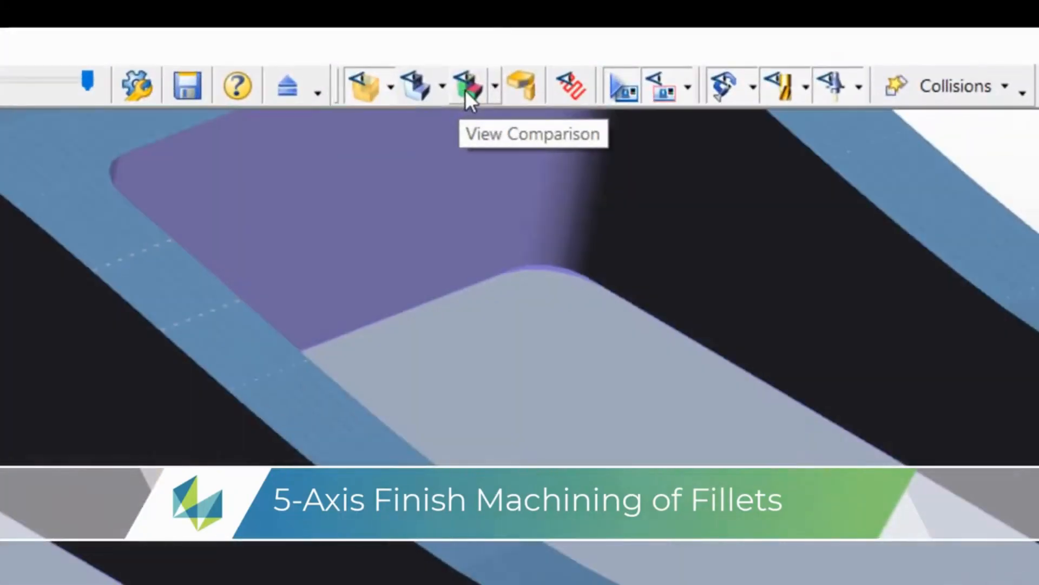
pyautogui.click(467, 91)
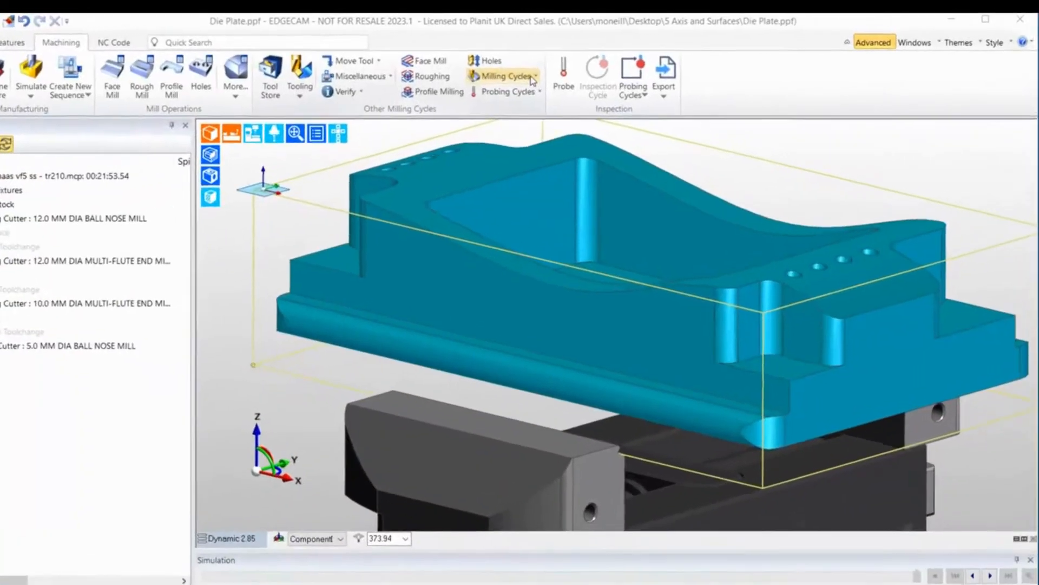
# Step: Set up an Advanced Five Axis milling cycle with Parallel cuts at Constant Z and a maximum stepover of .2
pyautogui.click(528, 78)
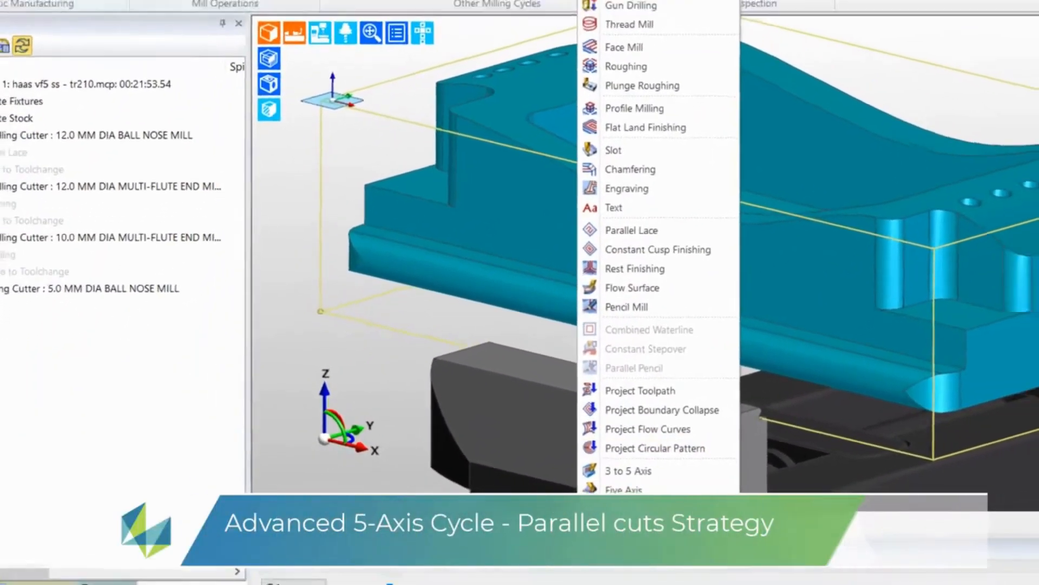
pyautogui.click(684, 505)
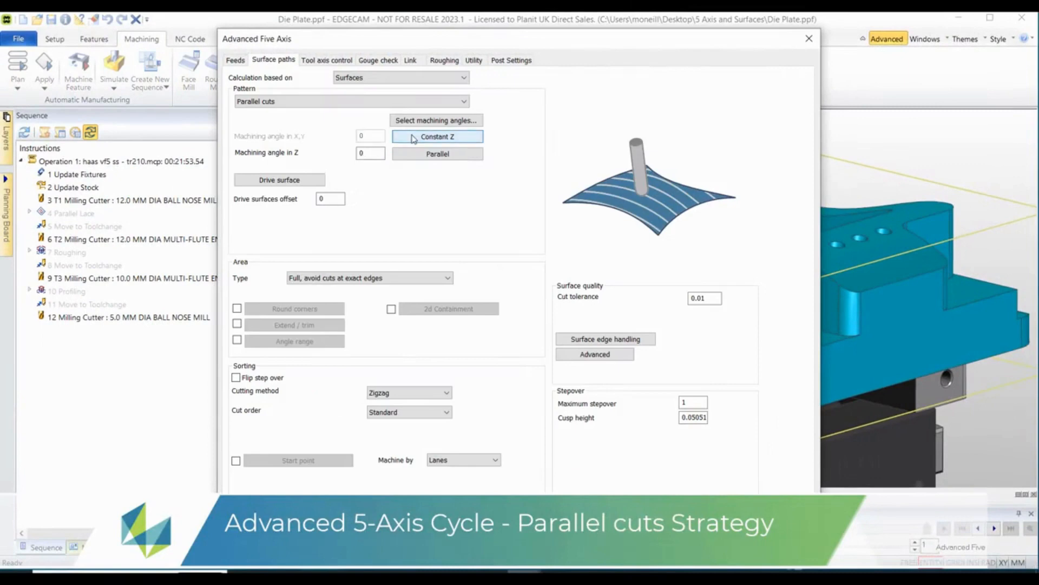
pyautogui.write('.2')
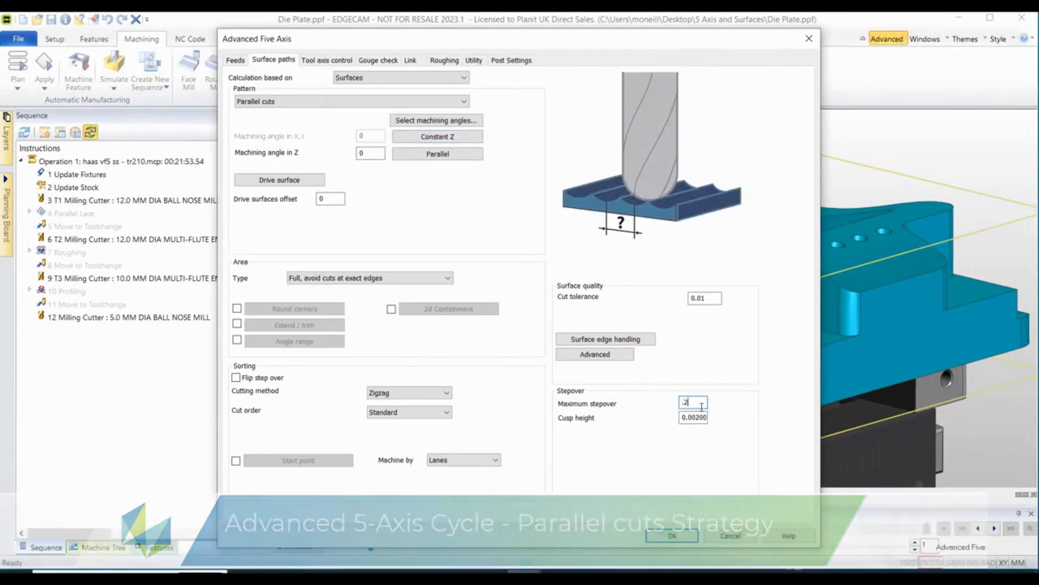
# Step: Tilt the tool axis relative to the cutting direction with a side tilt angle of 5, and accept the cycle's retract settings
pyautogui.click(329, 61)
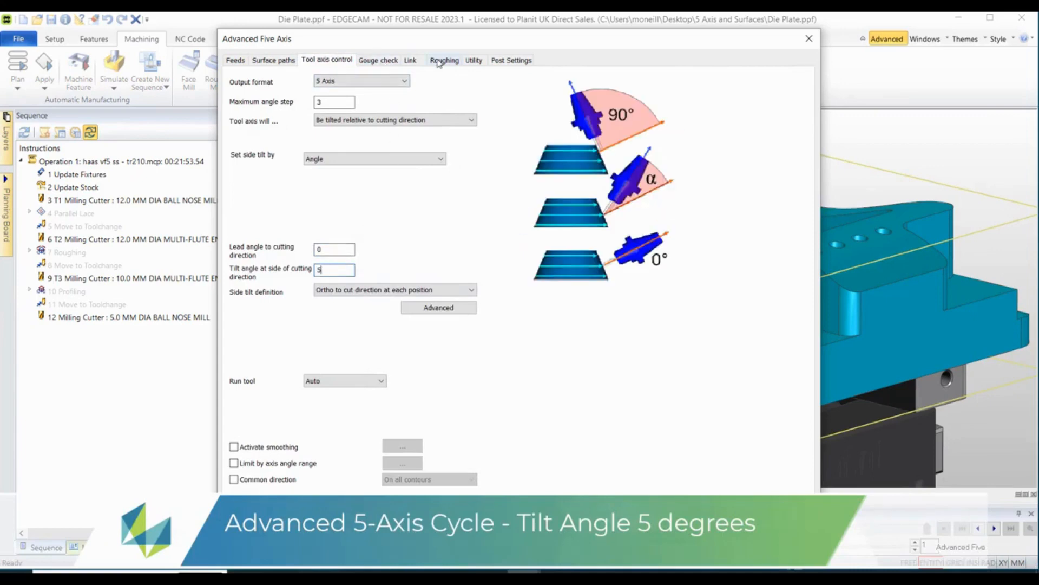
pyautogui.click(413, 62)
pyautogui.click(290, 389)
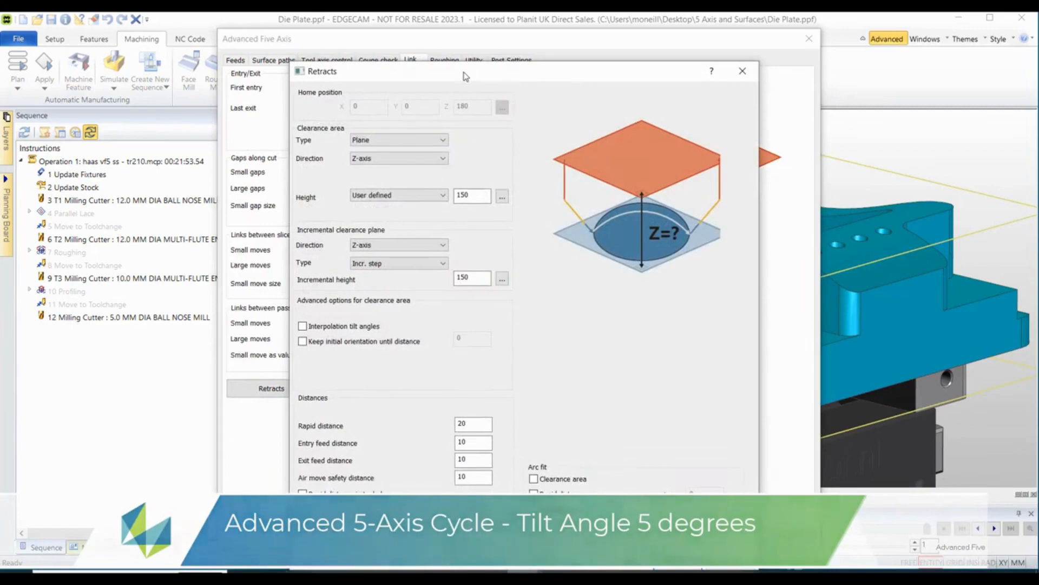
pyautogui.moveTo(465, 76); pyautogui.dragTo(466, 40)
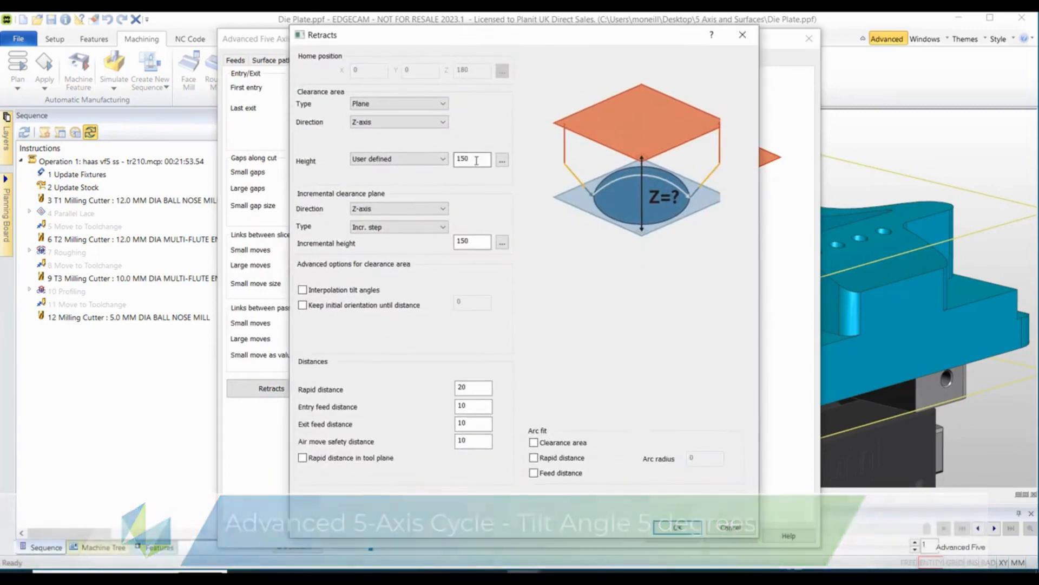
pyautogui.click(673, 527)
# Step: Go through the cycle's post settings and assign the long lower fillet face as its drive surface
pyautogui.click(509, 60)
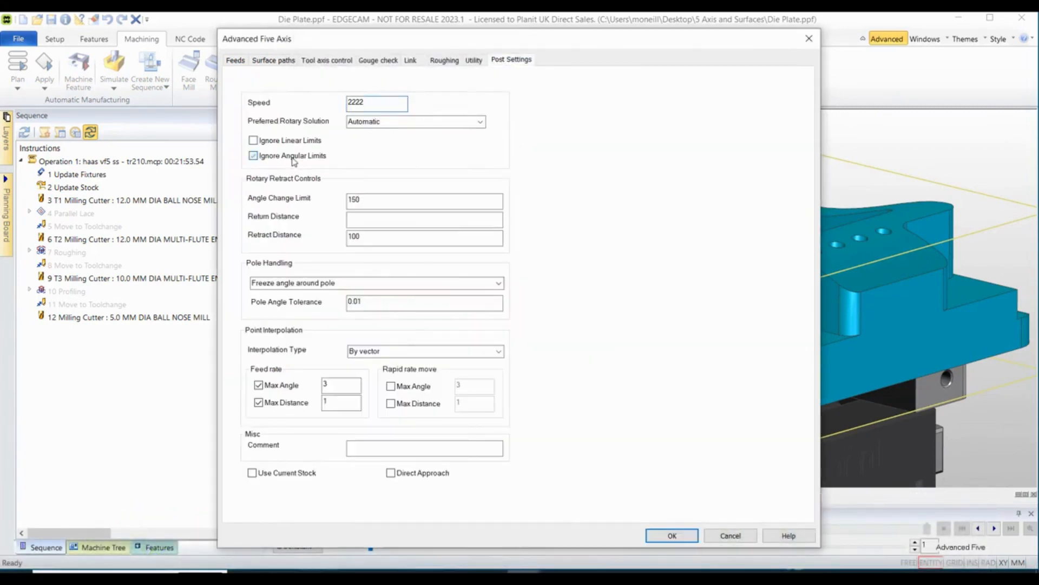
pyautogui.click(283, 61)
pyautogui.click(304, 180)
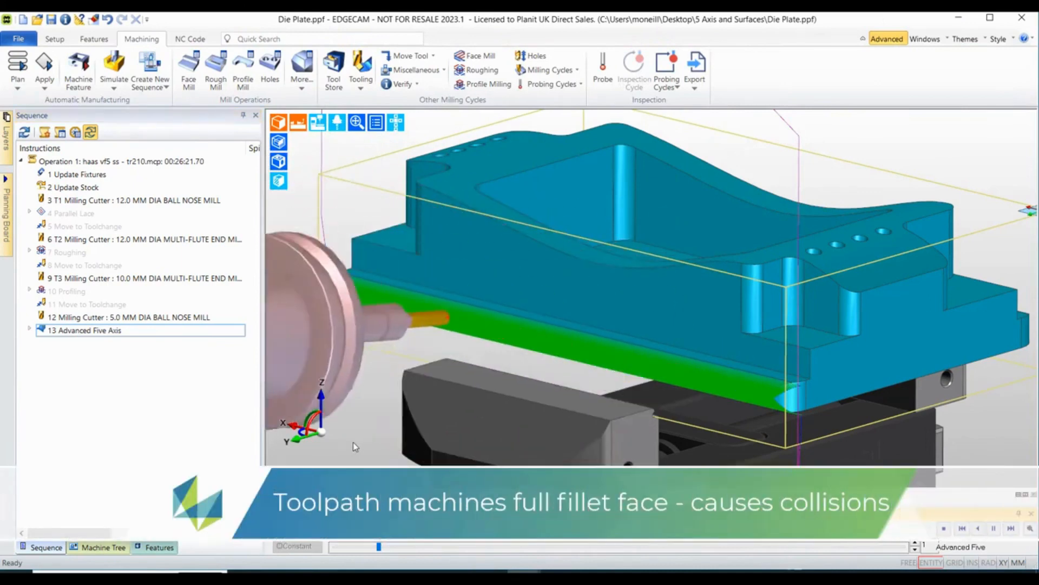
# Step: Examine the Advanced Five Axis toolpath around the lower fillet from the part's end, including tool clearance to the vise
pyautogui.click(294, 425)
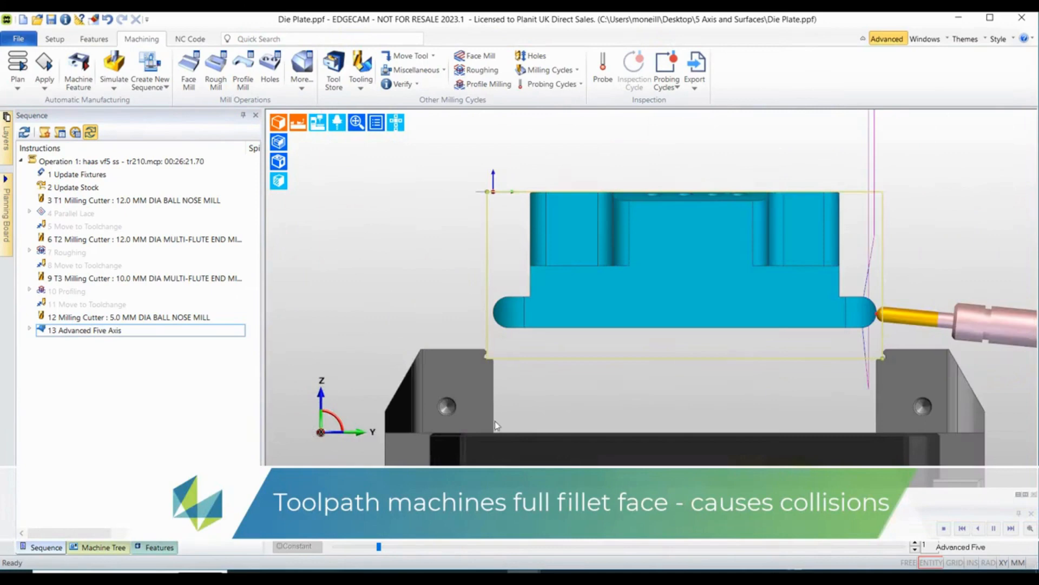
pyautogui.moveTo(632, 395); pyautogui.dragTo(343, 381, button='middle')
pyautogui.scroll(1, 342, 381)
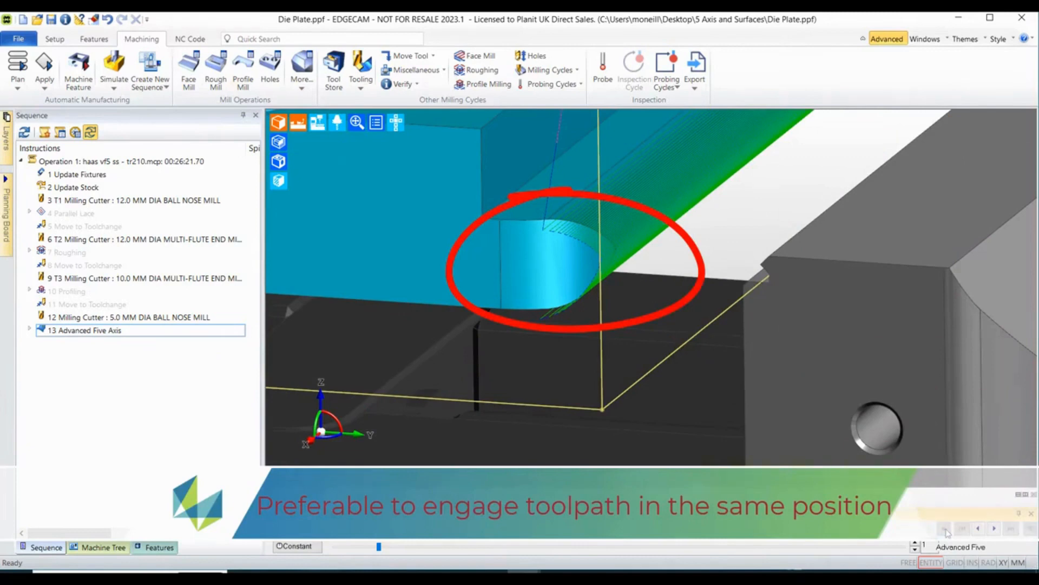
pyautogui.moveTo(739, 236)
pyautogui.mouseDown(button='middle')
pyautogui.moveTo(713, 227)
pyautogui.moveTo(724, 234)
pyautogui.mouseUp(button='middle')
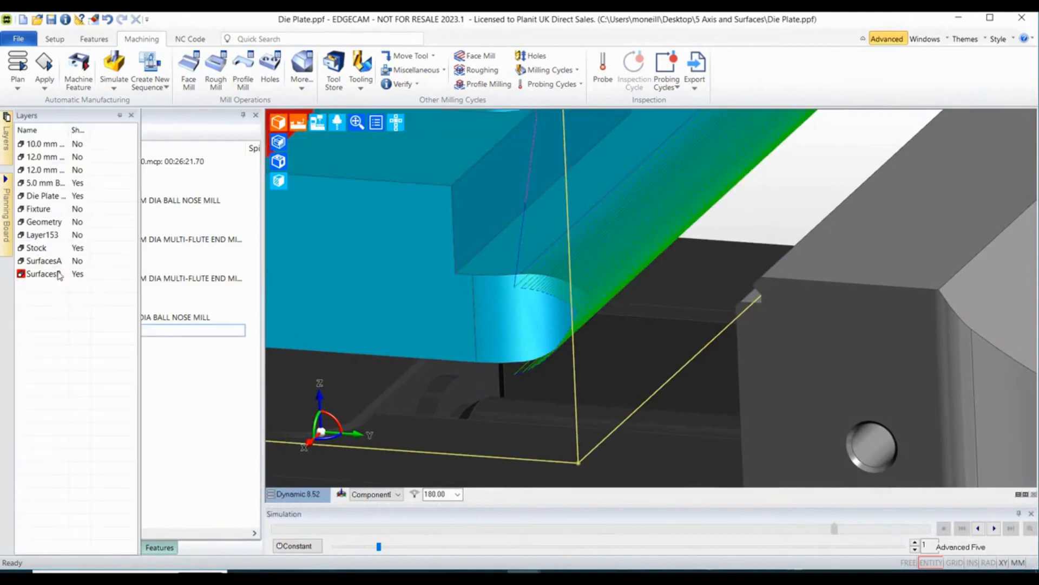
# Step: Show only the SurfacesB and Die Plate layers, and copy the long lower fillet face as surface geometry onto SurfacesB
pyautogui.click(98, 352)
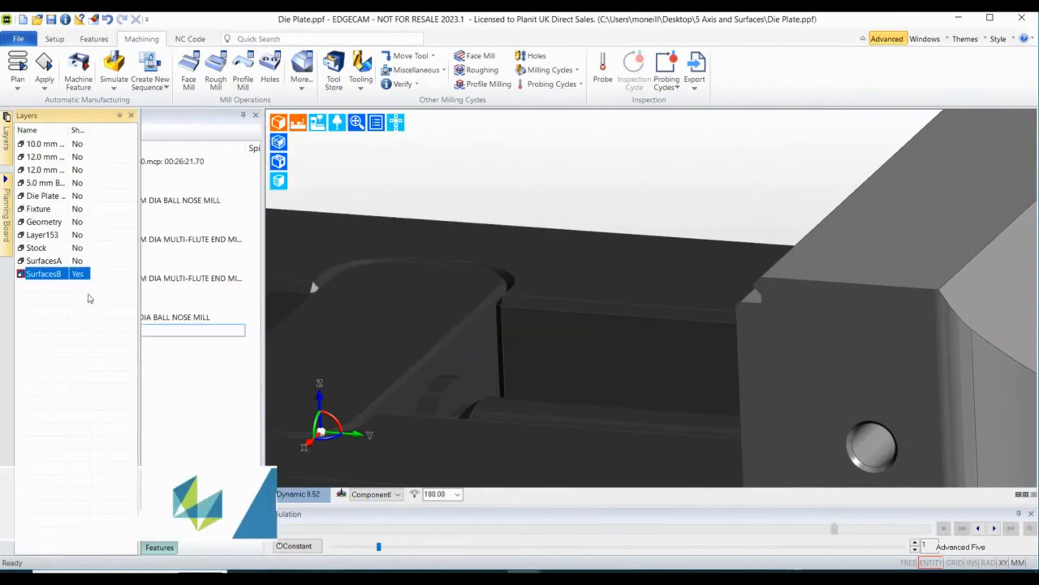
pyautogui.click(85, 198)
pyautogui.click(95, 43)
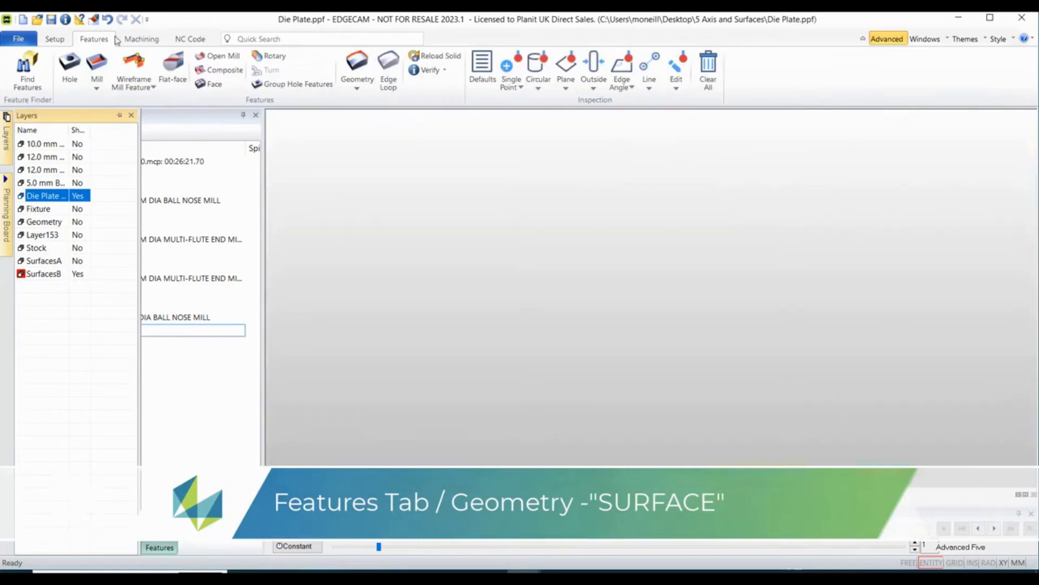
pyautogui.click(355, 62)
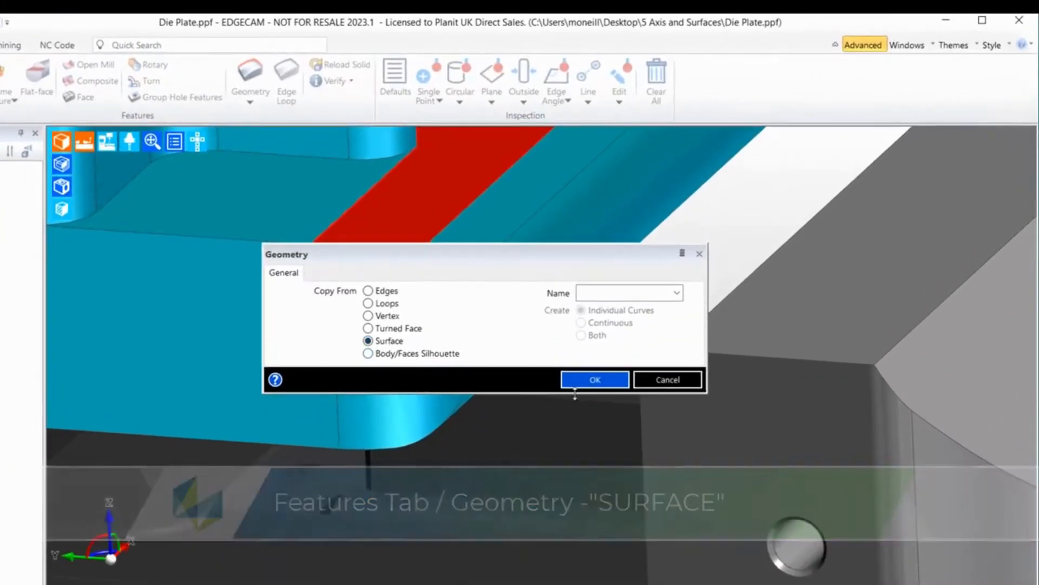
pyautogui.click(592, 380)
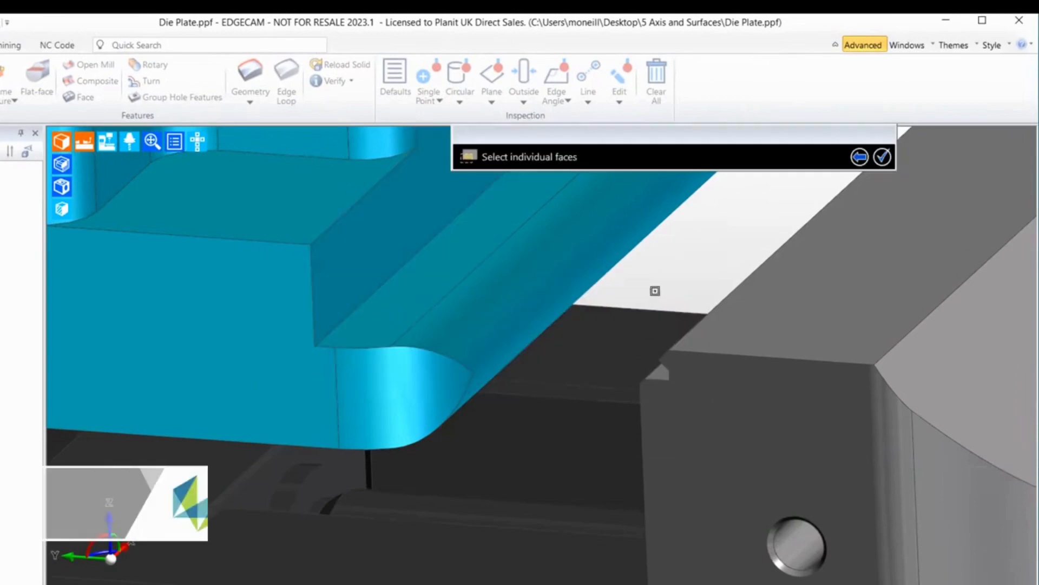
pyautogui.click(530, 311)
pyautogui.rightClick(654, 273)
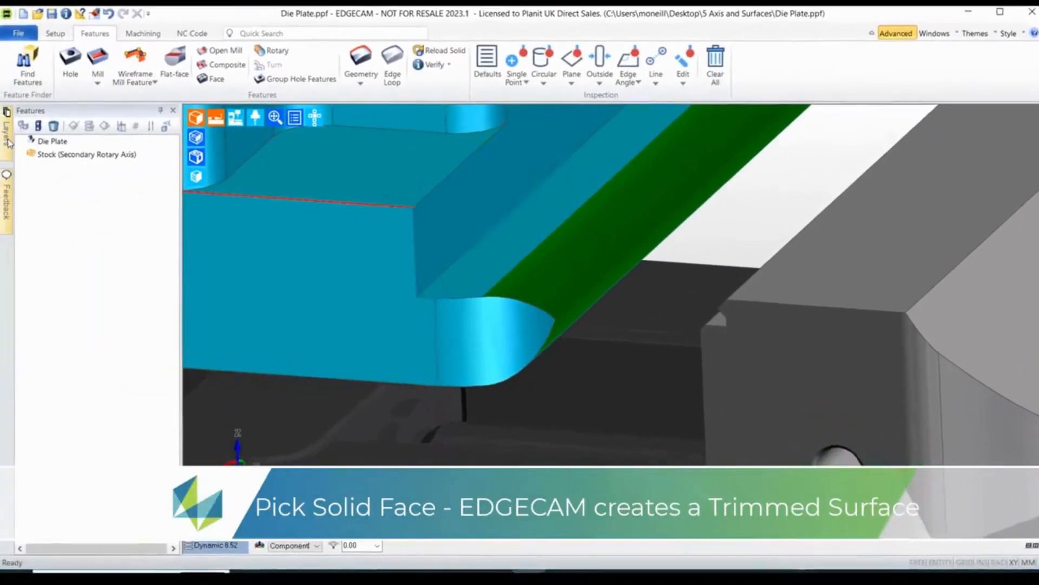
# Step: Show only the SurfacesB layer to isolate the trimmed fillet surface
pyautogui.moveTo(8, 142)
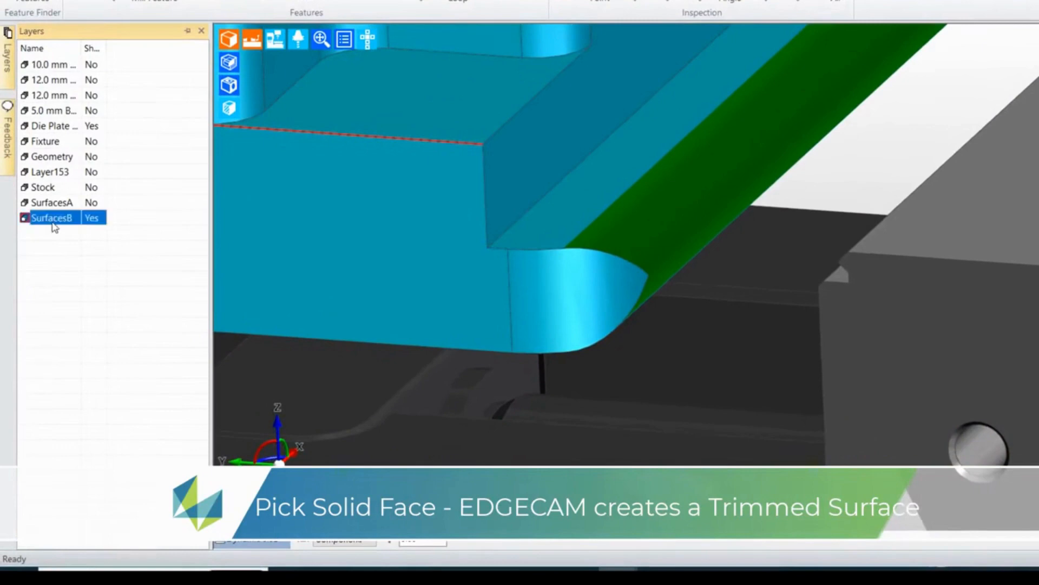
pyautogui.rightClick(54, 218)
pyautogui.click(104, 318)
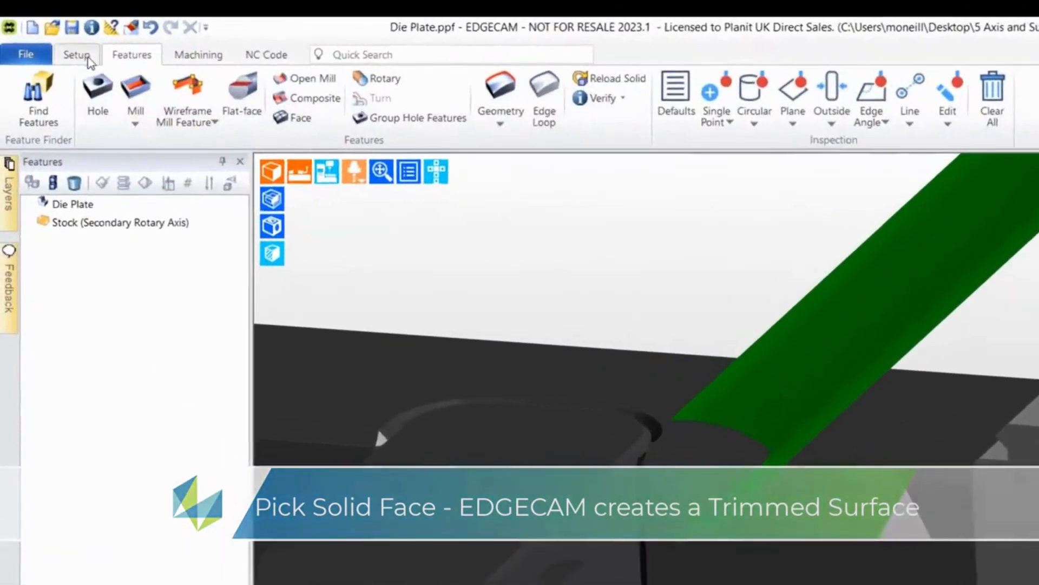
# Step: Explode the trimmed fillet surface using the Apply to All mode, keeping the result on the SurfacesB layer with a solid line style
pyautogui.click(79, 56)
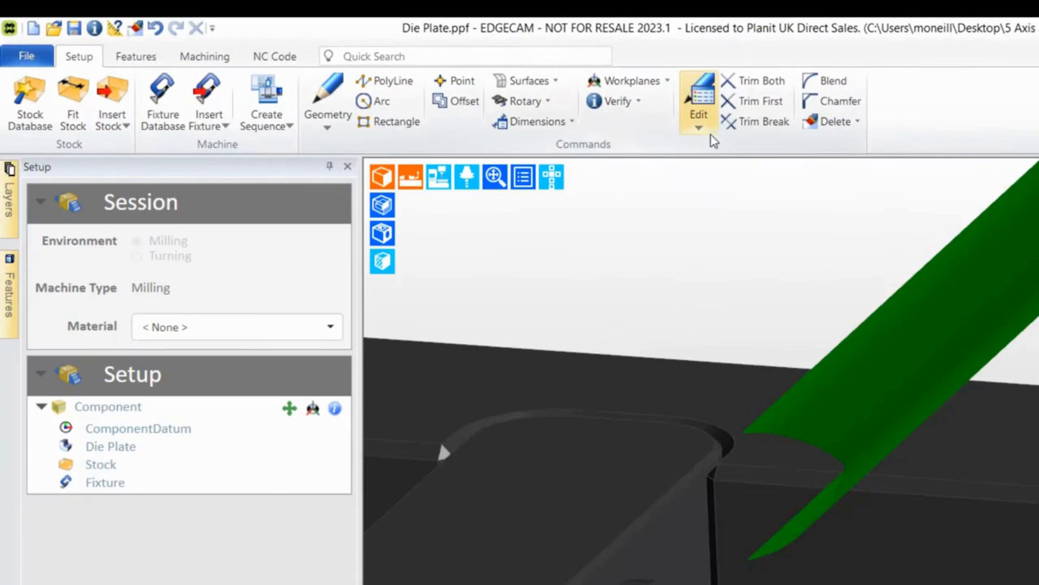
pyautogui.click(703, 130)
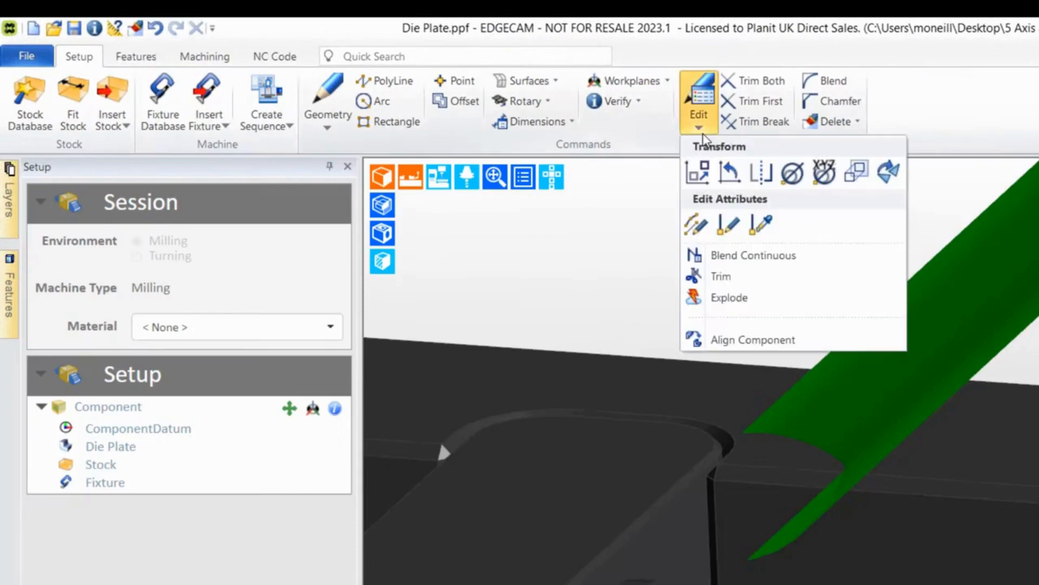
pyautogui.click(761, 304)
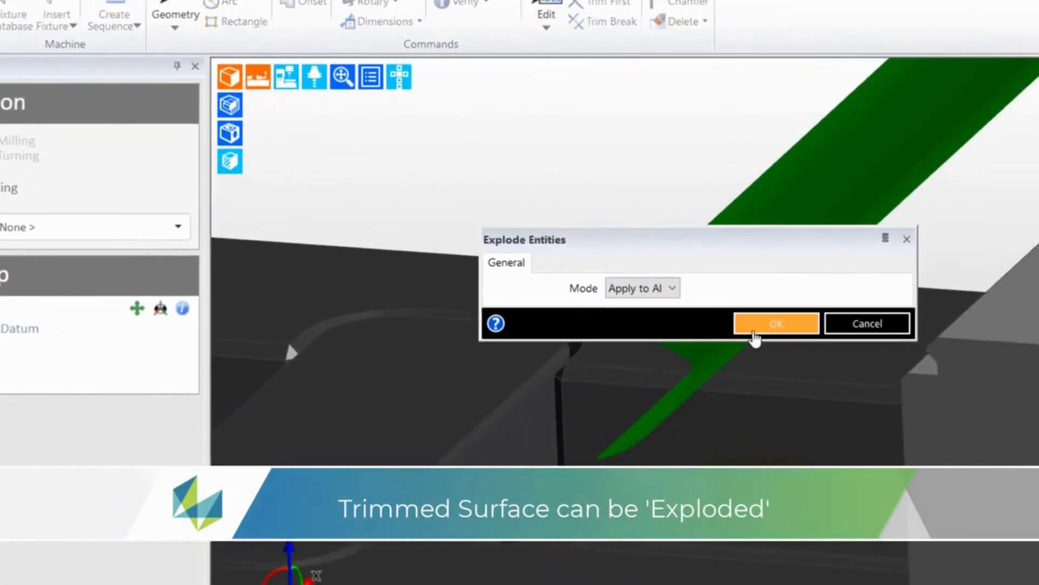
pyautogui.click(754, 333)
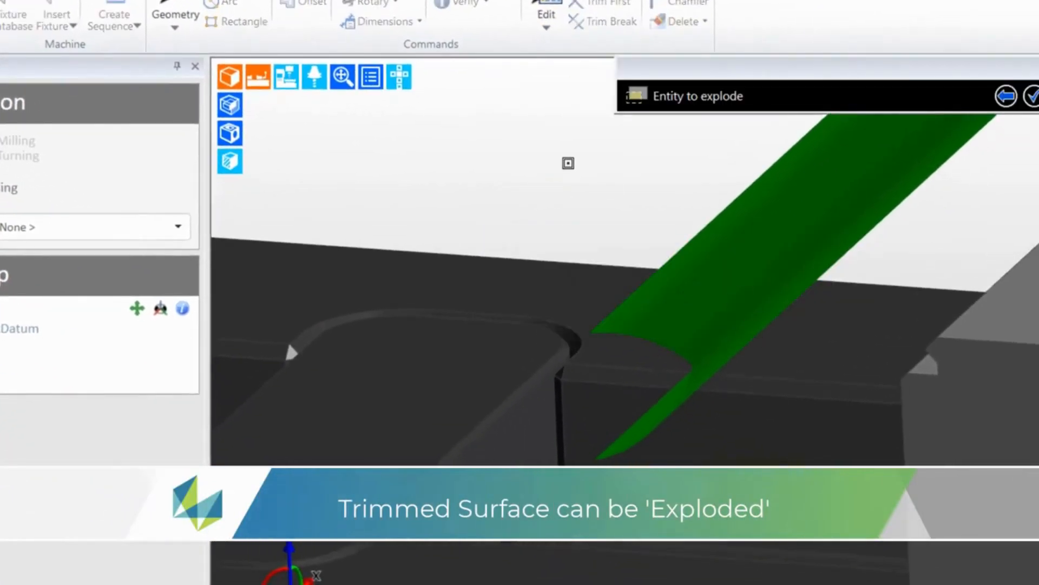
pyautogui.click(733, 246)
pyautogui.rightClick(584, 183)
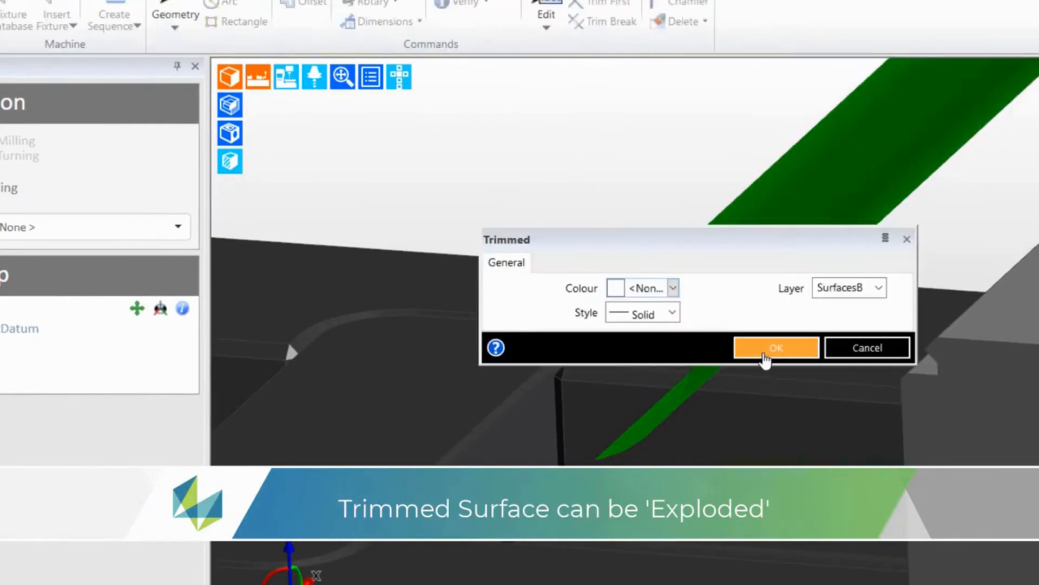
pyautogui.click(766, 358)
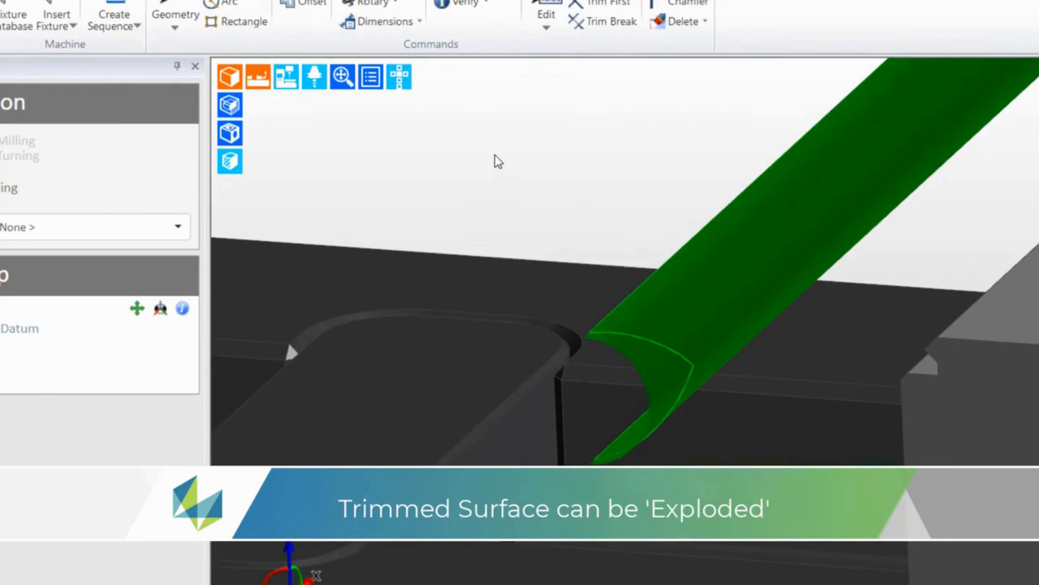
# Step: Hide the fixtures and reassign the Advanced Five Axis cycle's drive surface to the exploded fillet surface, recalculating the toolpath
pyautogui.moveTo(494, 161); pyautogui.dragTo(580, 251, button='middle')
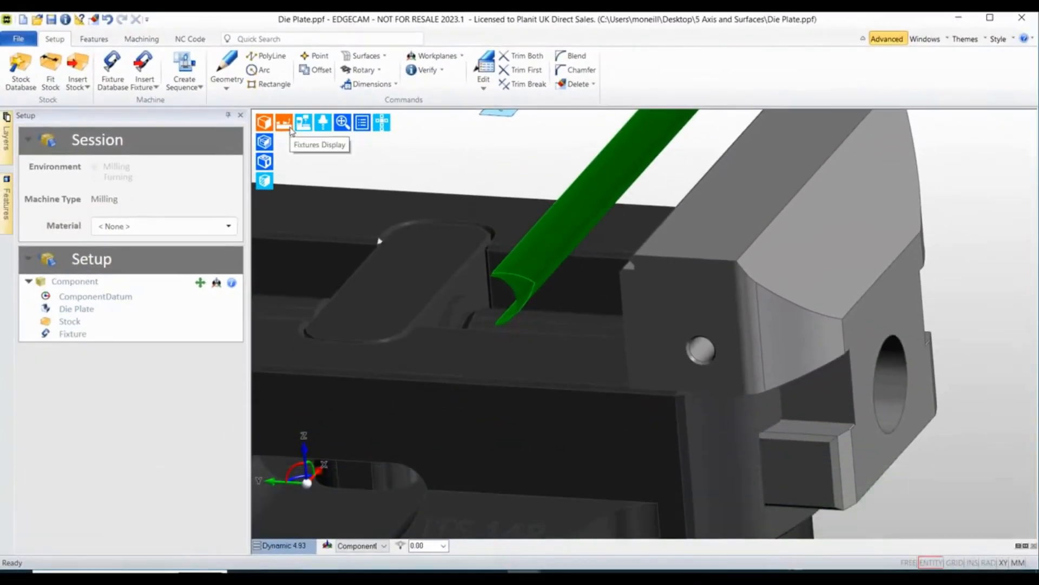
pyautogui.click(284, 124)
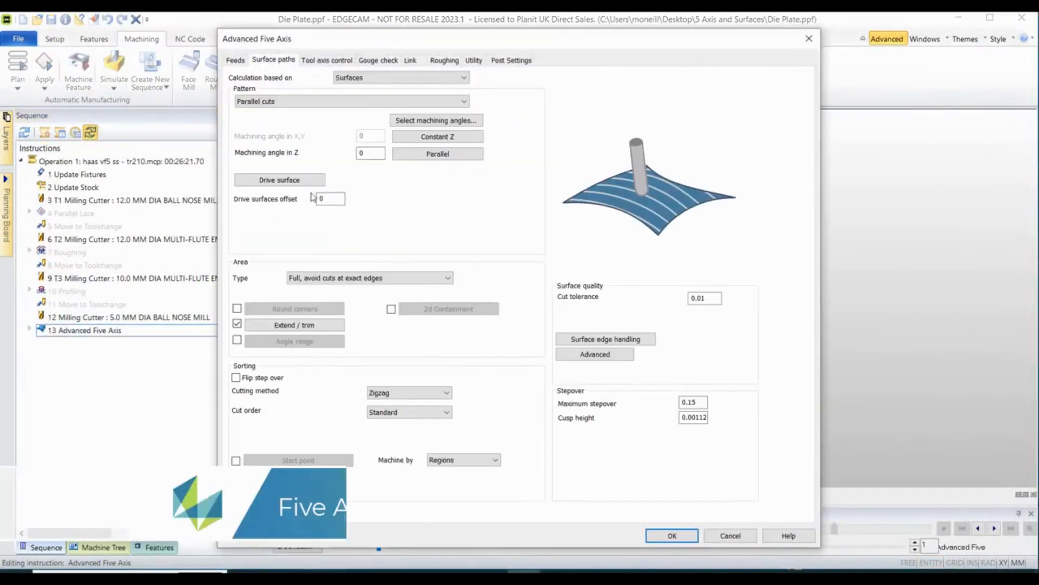
pyautogui.click(295, 181)
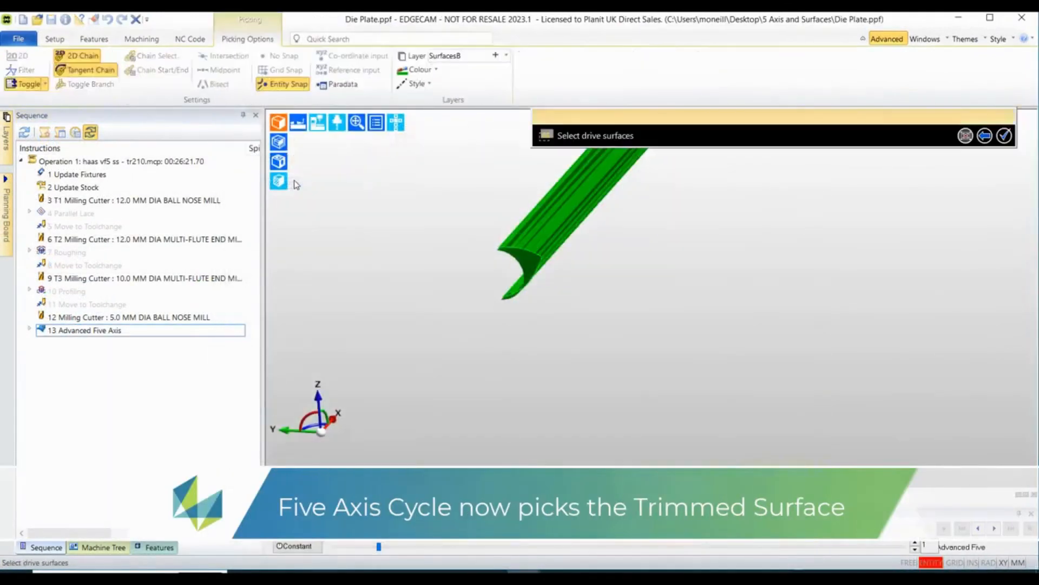
pyautogui.moveTo(341, 290); pyautogui.dragTo(263, 249)
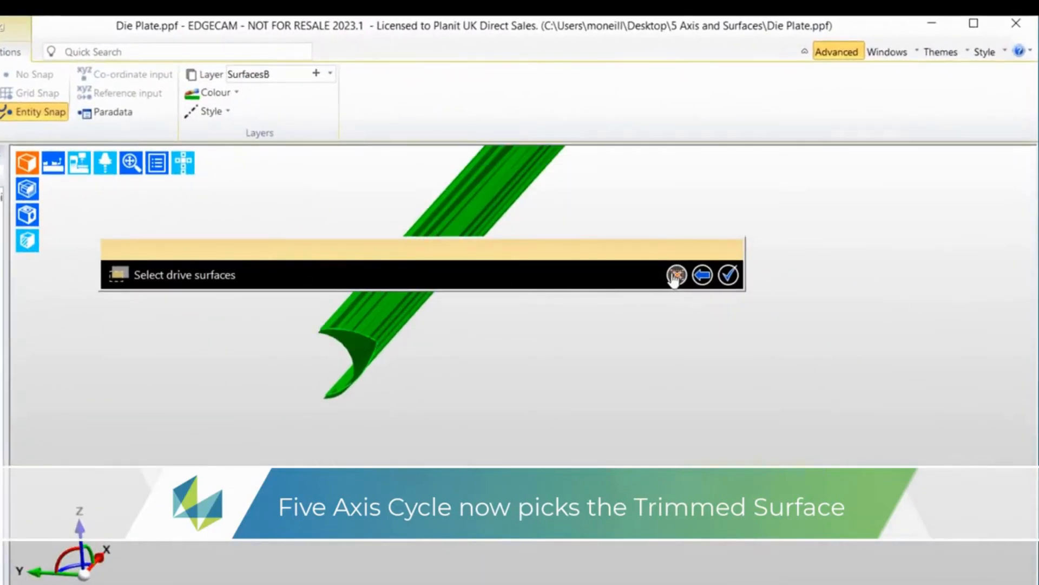
pyautogui.click(383, 327)
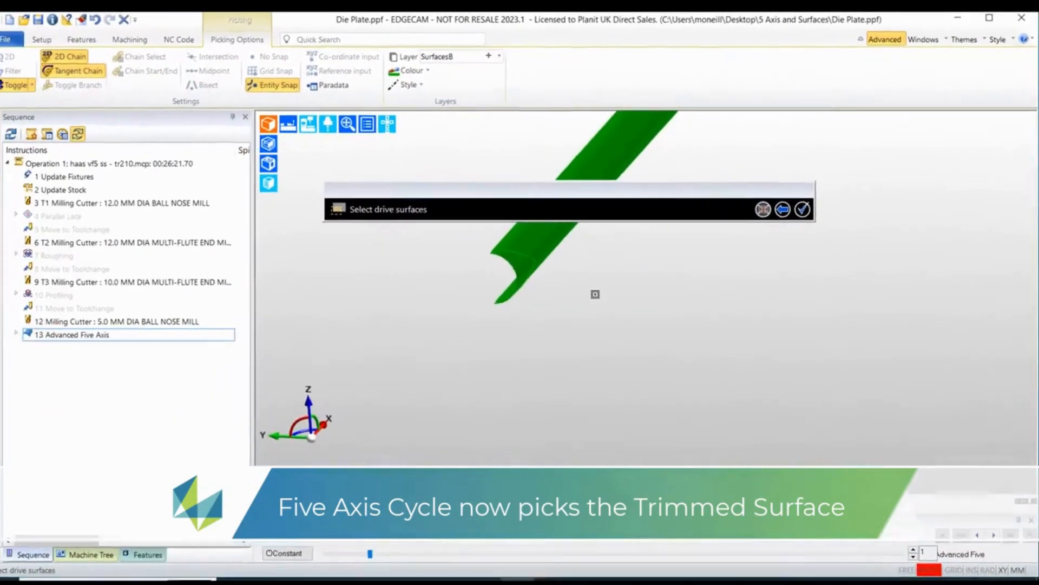
pyautogui.rightClick(517, 391)
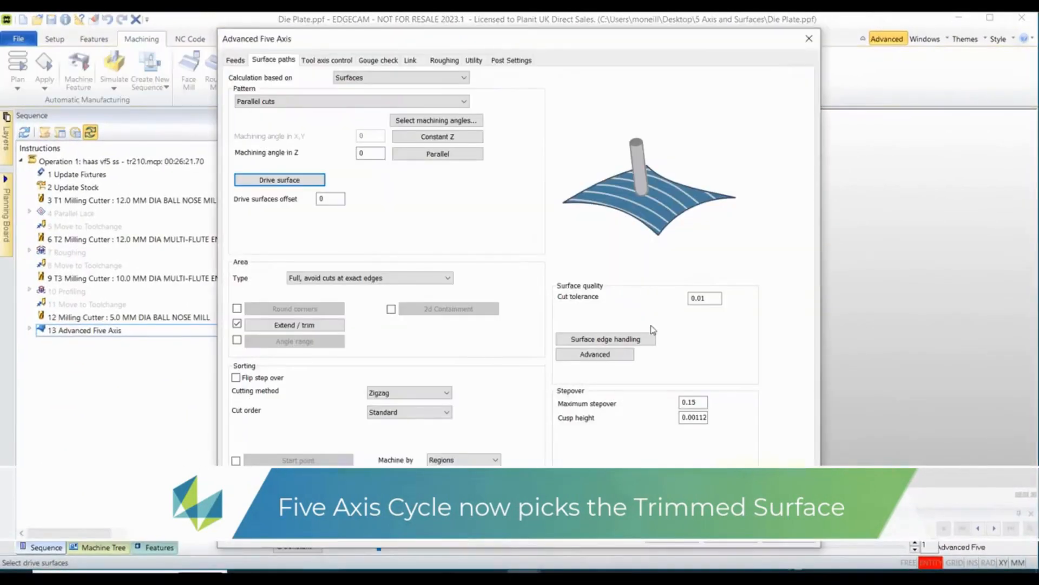
pyautogui.click(668, 542)
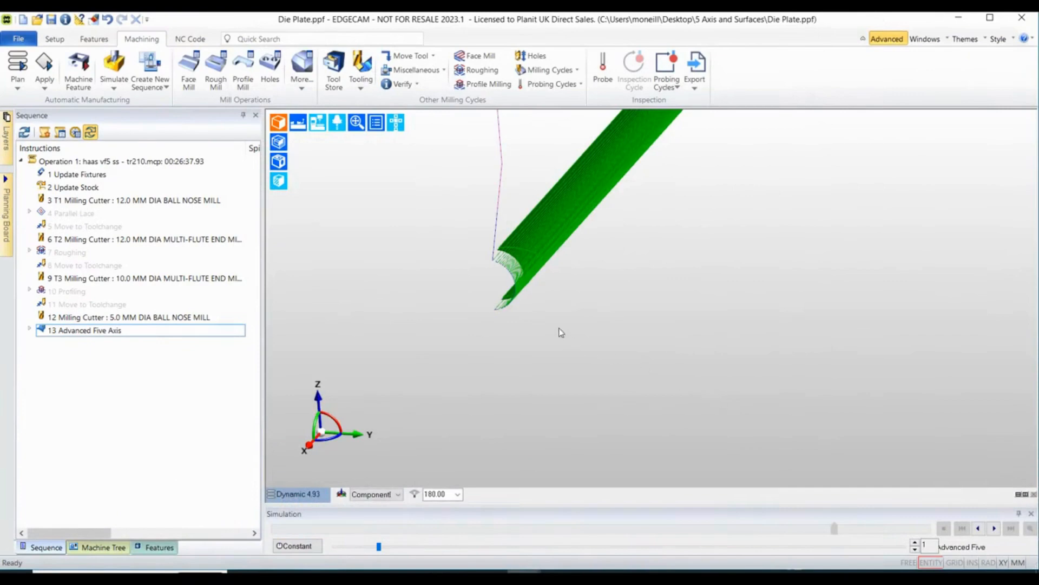
# Step: Show the die plate layer and fixtures again, and simulate the Advanced Five Axis cycle to examine tool clearance to the vise
pyautogui.scroll(3, 549, 325)
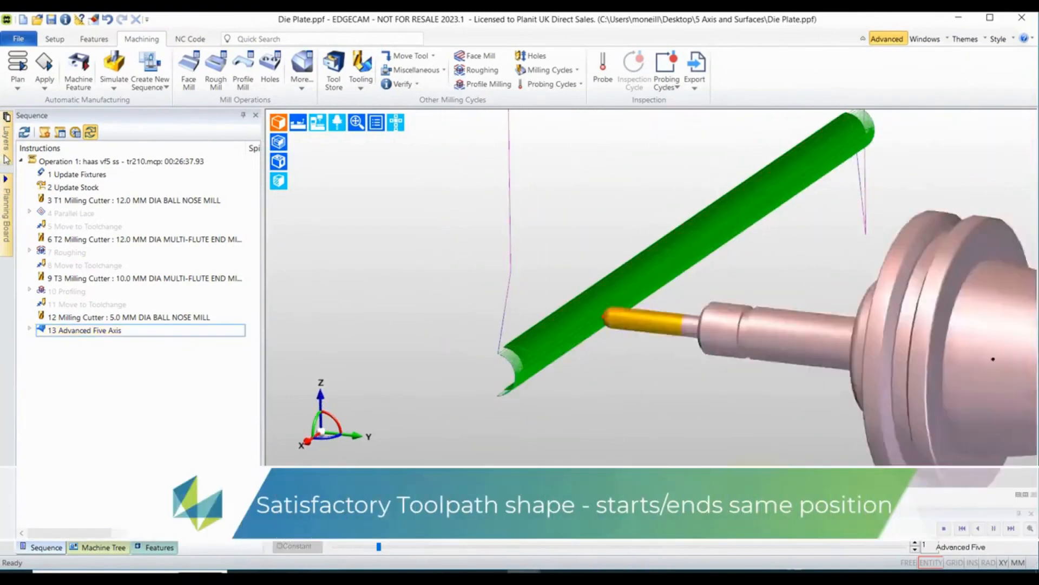
pyautogui.click(6, 132)
pyautogui.click(80, 196)
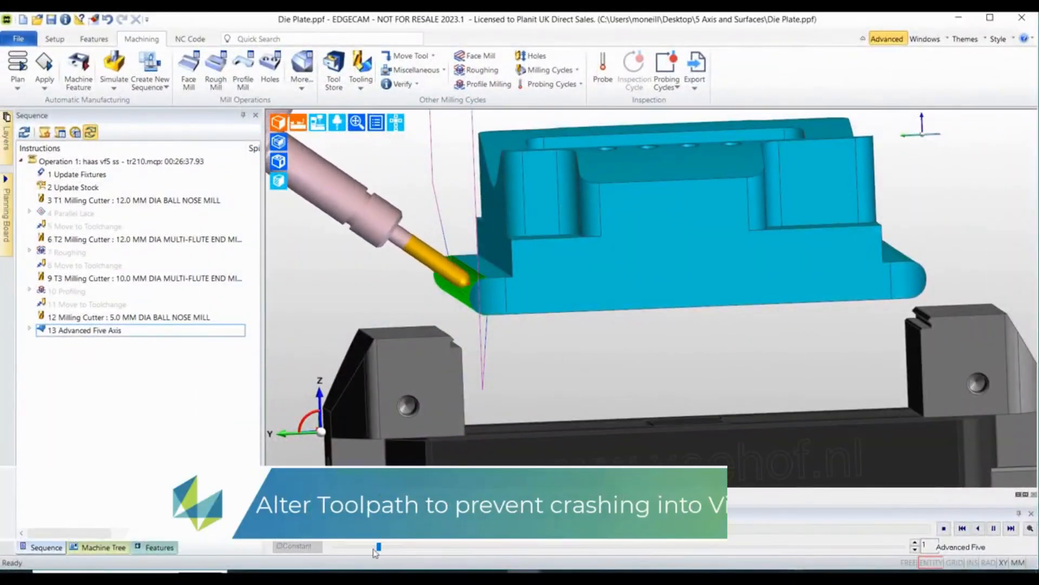
pyautogui.moveTo(380, 547); pyautogui.dragTo(433, 541)
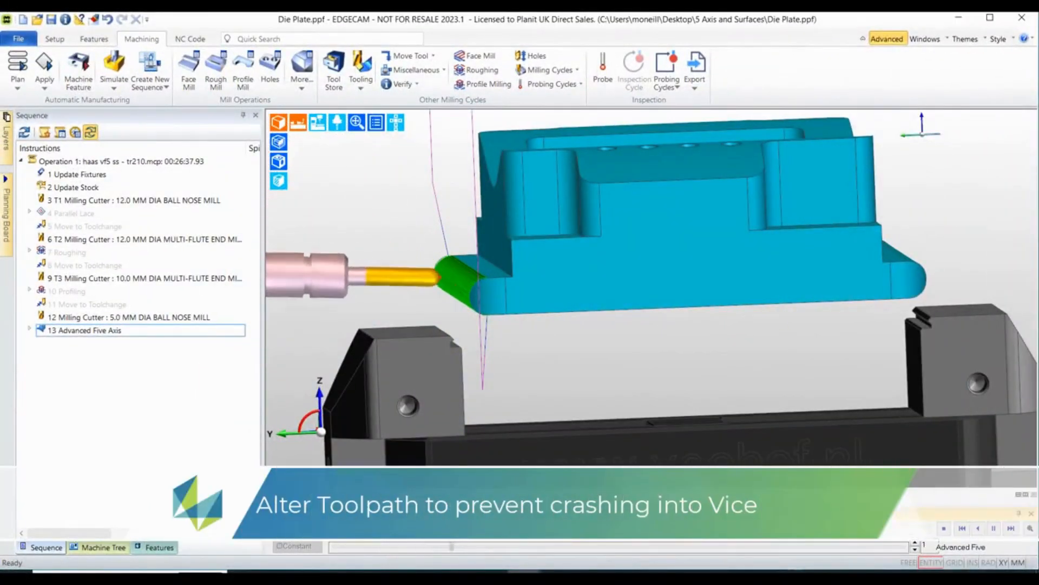
pyautogui.moveTo(539, 390); pyautogui.dragTo(526, 382, button='middle')
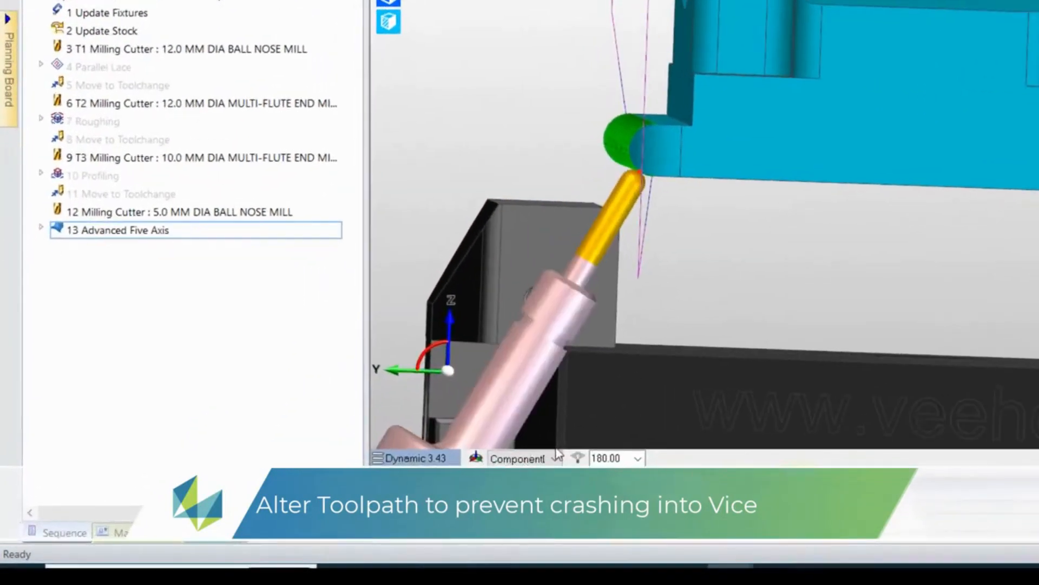
# Step: Create a new visible layer named Boundary
pyautogui.click(6, 132)
pyautogui.rightClick(62, 344)
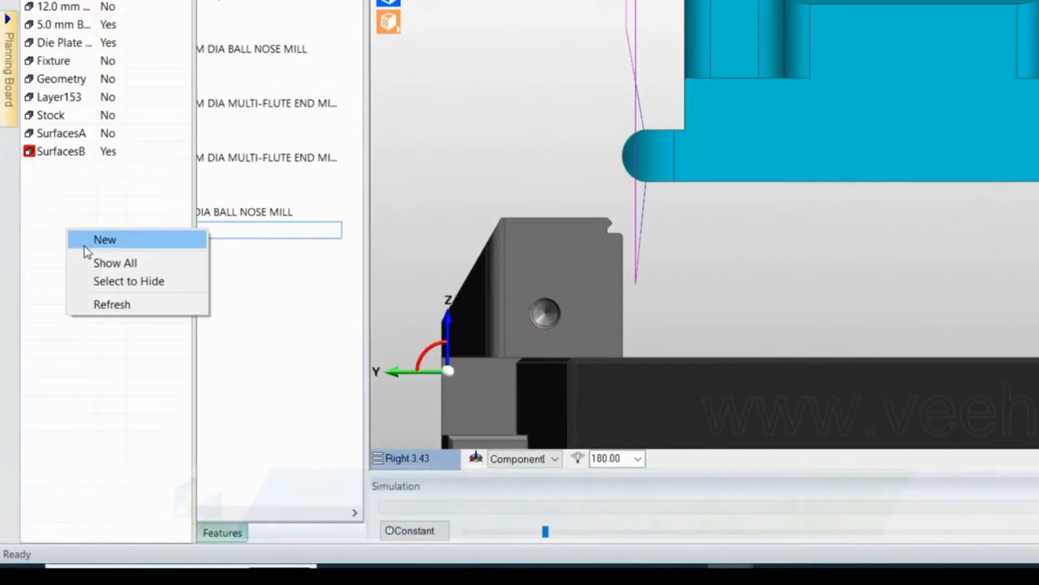
pyautogui.click(103, 240)
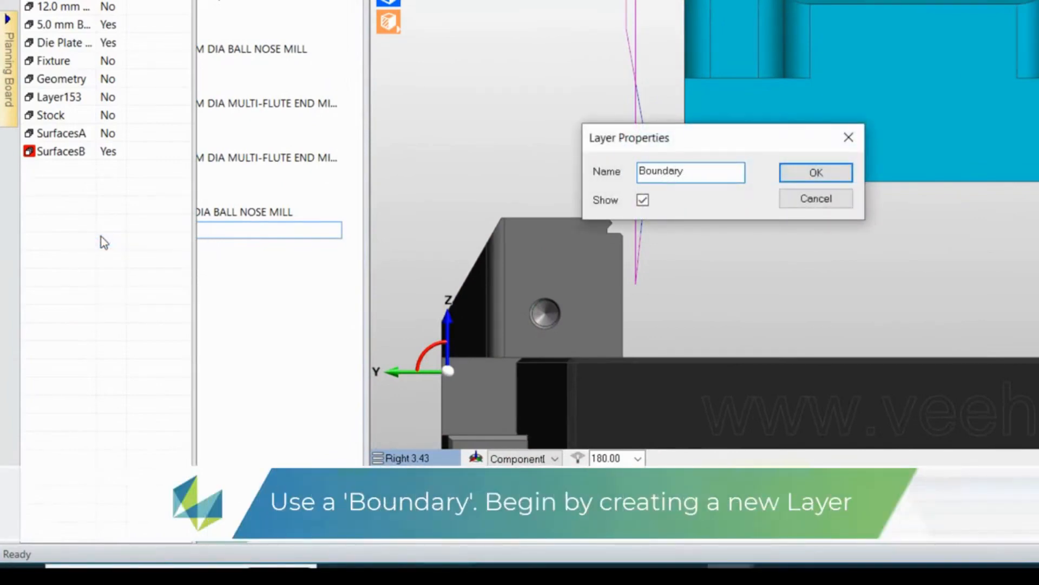
pyautogui.write('Boundary')
pyautogui.press('Return')
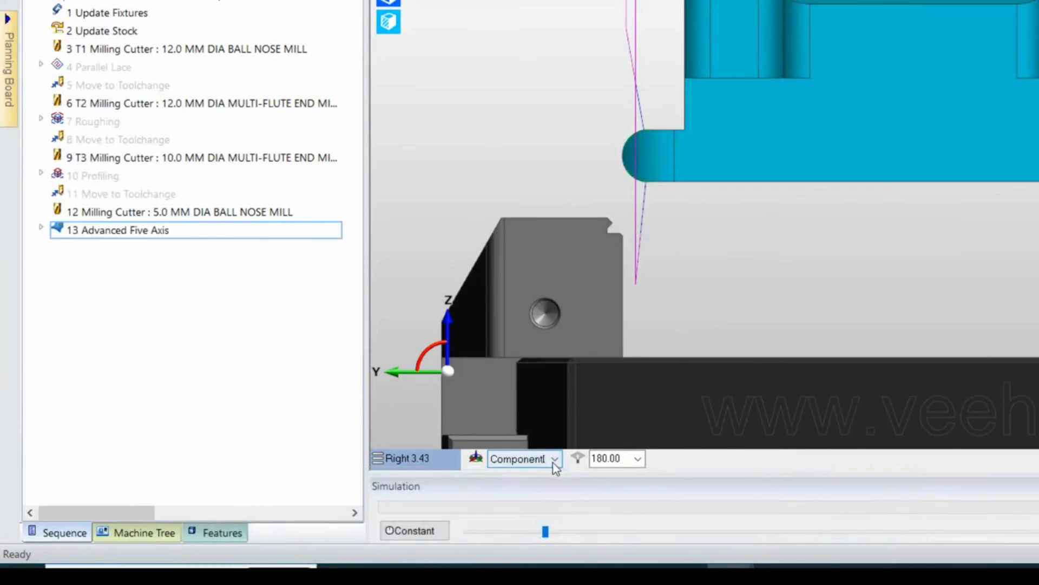
# Step: Set the workplane to Right and pick its level from the inner corner of the die plate's lower step, beside the fillet
pyautogui.click(554, 460)
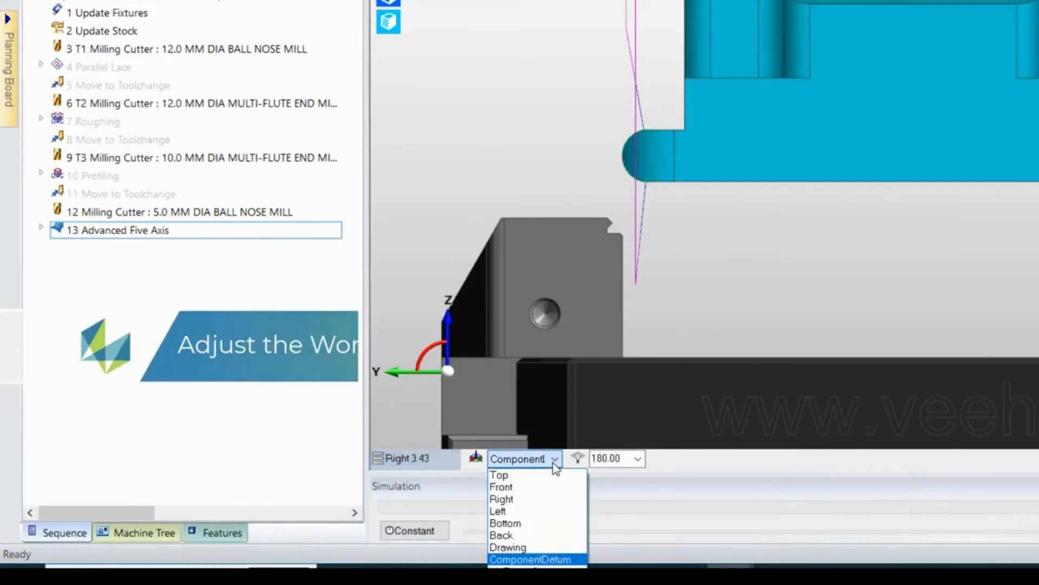
pyautogui.click(537, 503)
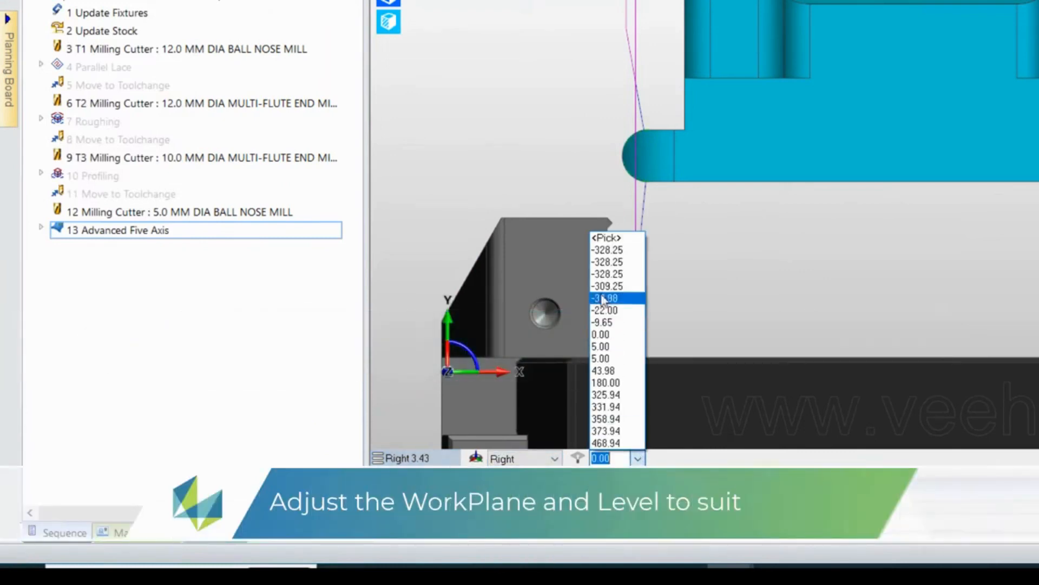
pyautogui.click(607, 237)
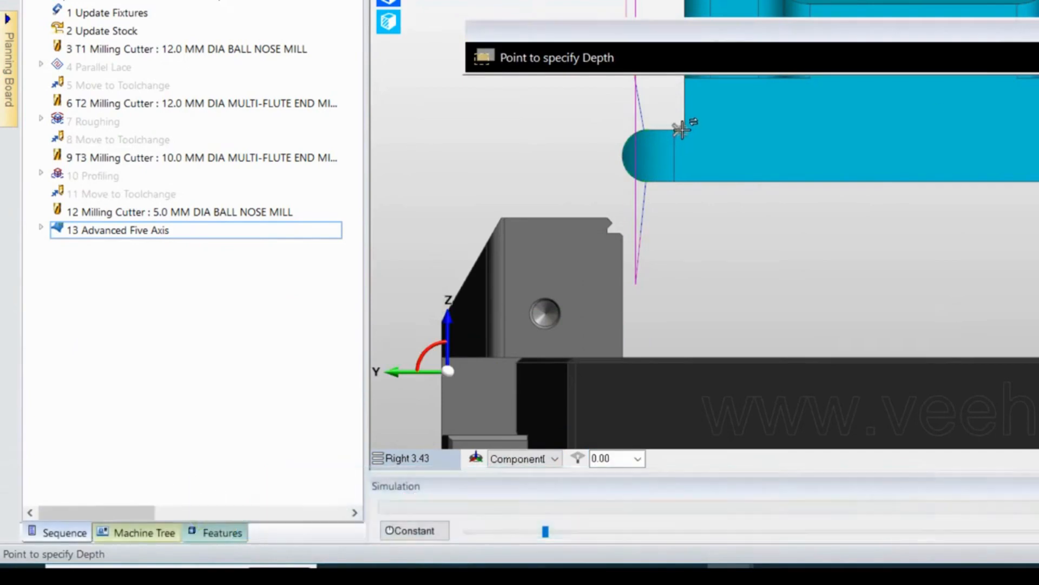
pyautogui.click(678, 165)
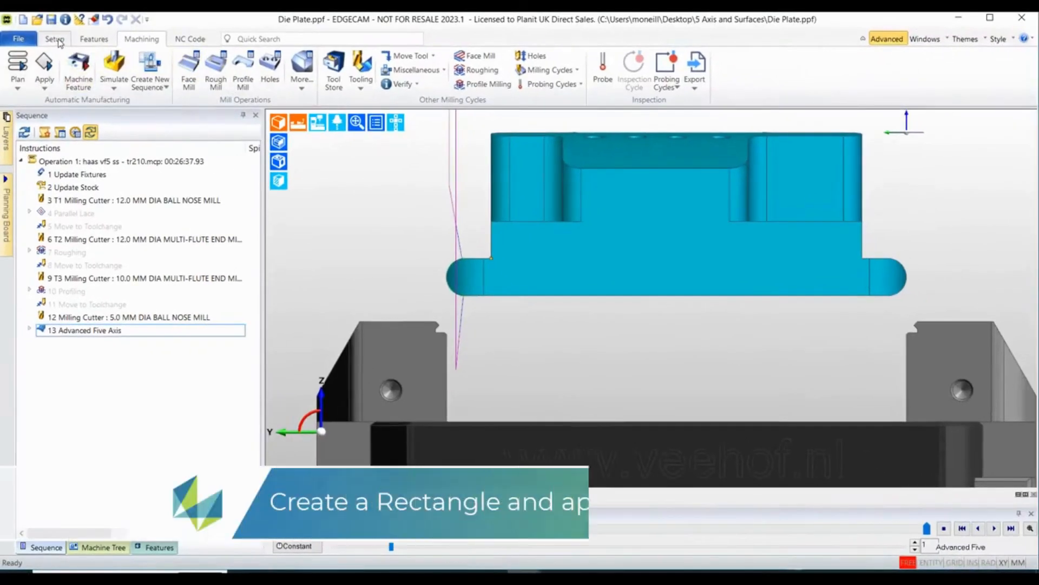
# Step: Sketch a freely sized rectangle on the Boundary layer, enclosing the upper half of the fillet end and extending beyond it
pyautogui.click(58, 40)
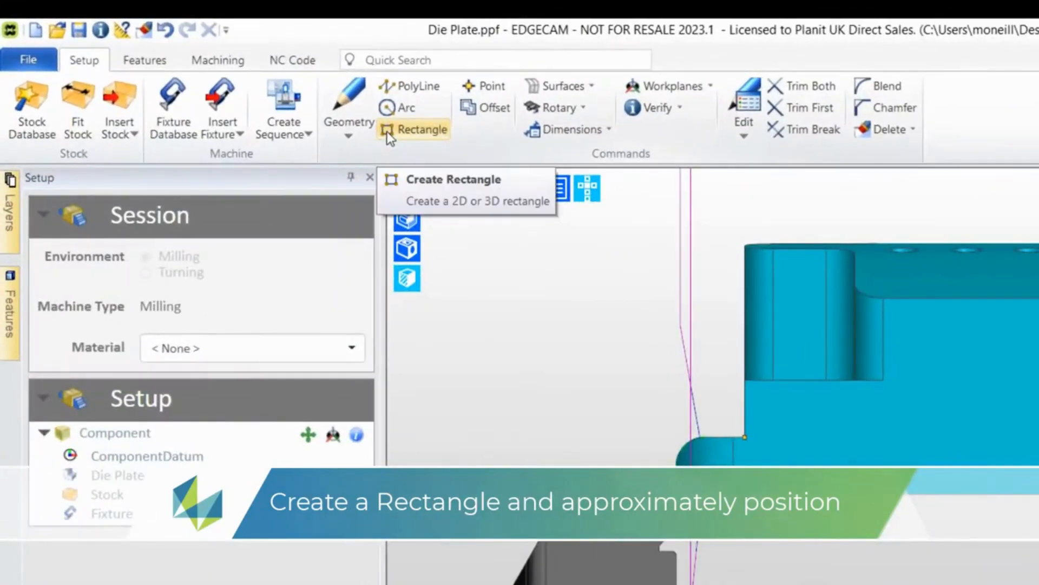
pyautogui.click(388, 131)
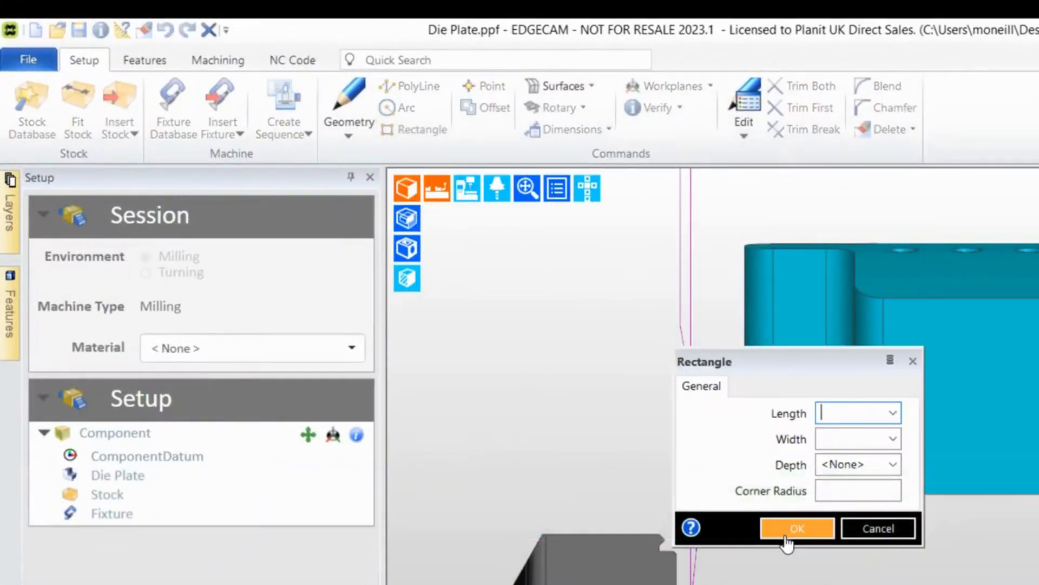
pyautogui.click(785, 536)
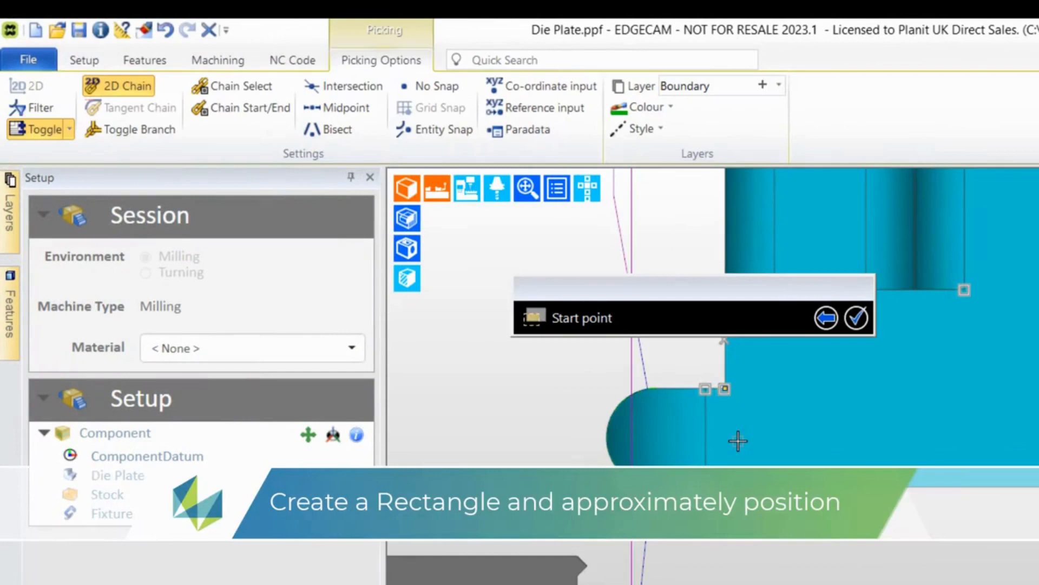
pyautogui.click(499, 267)
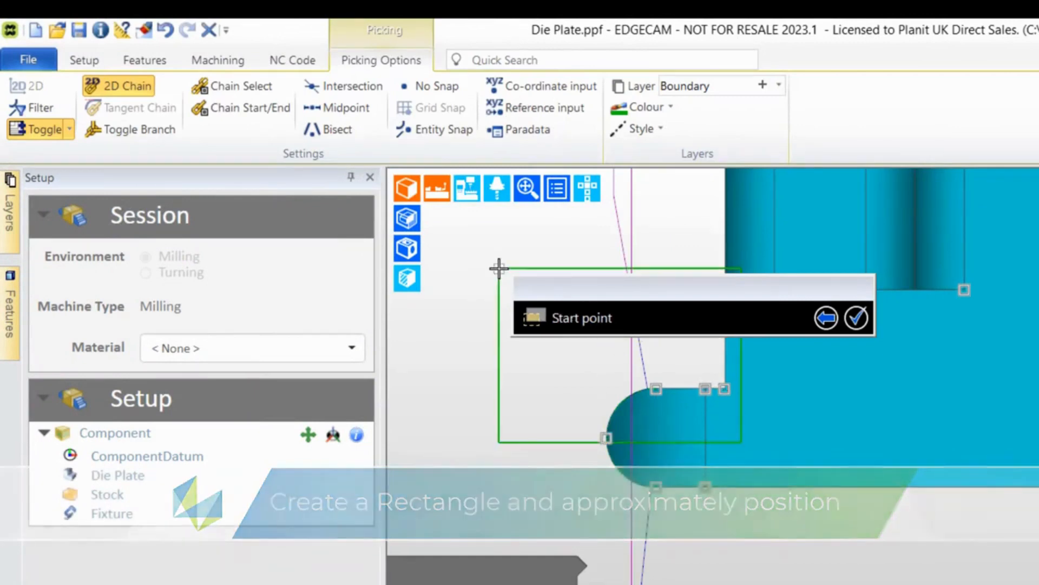
pyautogui.press('Escape')
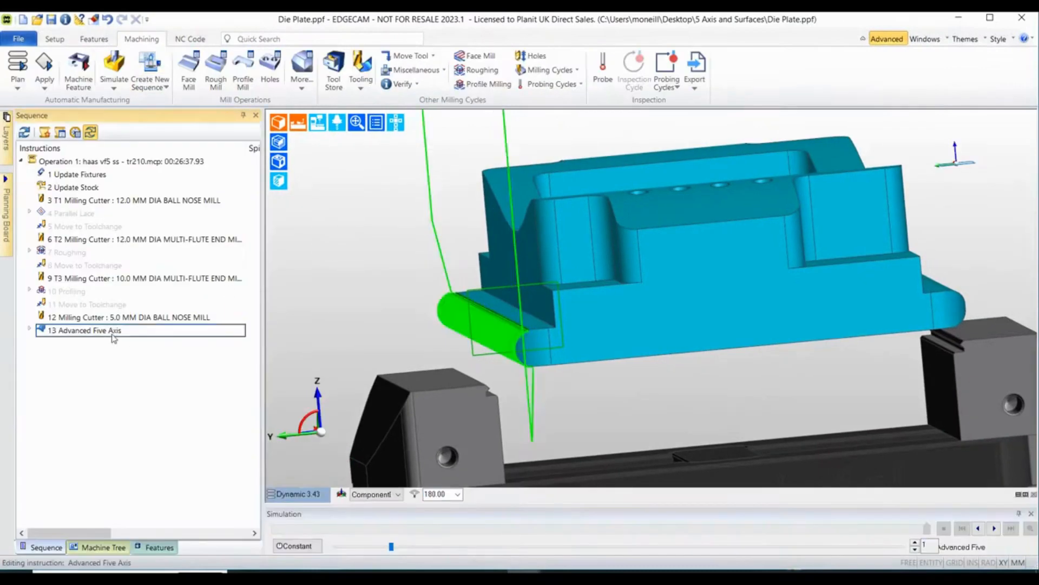
# Step: Activate 2D containment in the Advanced Five Axis cycle and set its projection direction to the X axis
pyautogui.doubleClick(112, 334)
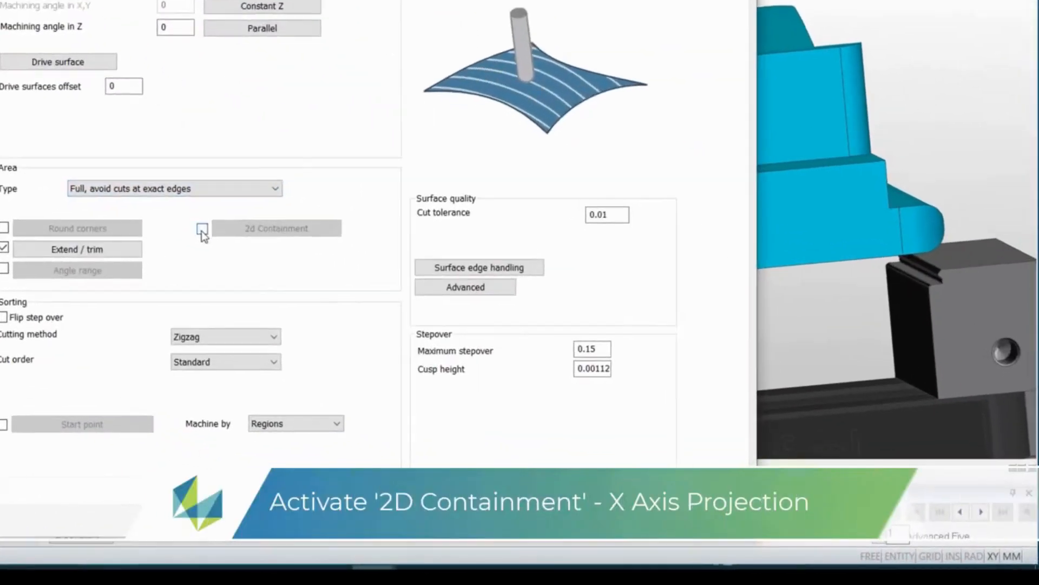
pyautogui.click(386, 308)
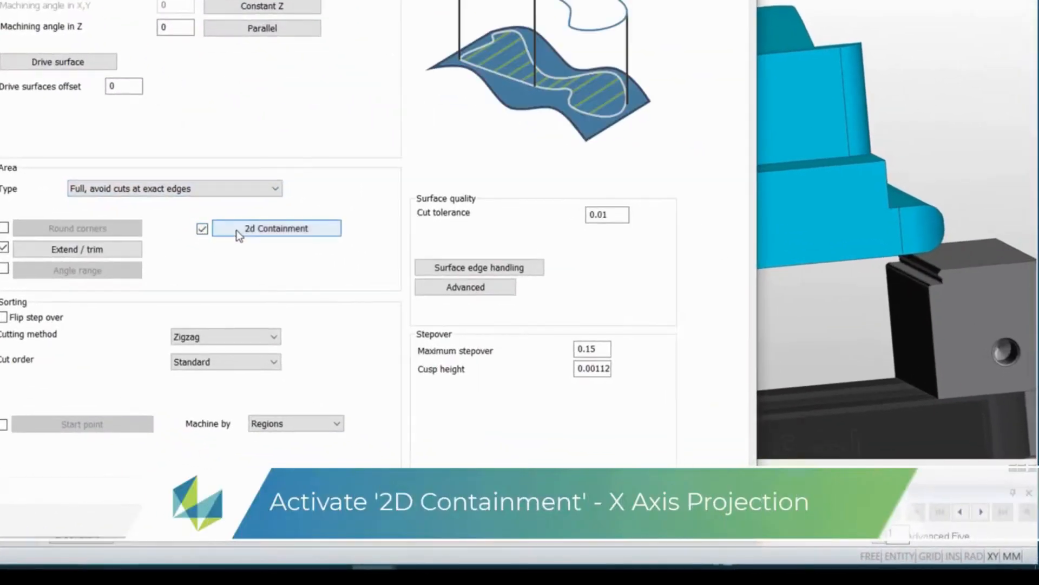
pyautogui.click(236, 229)
pyautogui.click(260, 172)
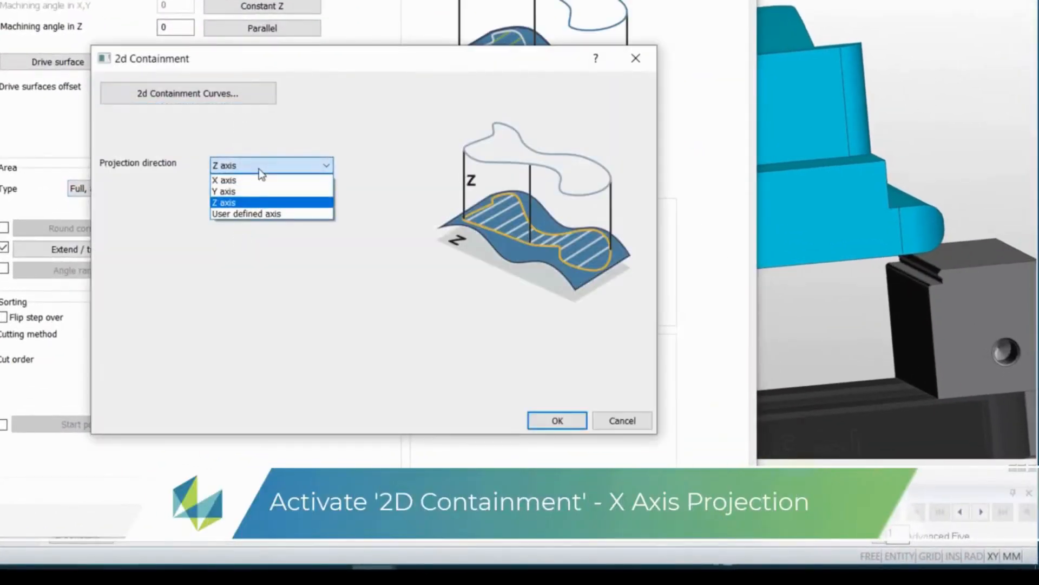
# Step: Chain the rectangle as the 2D containment curve and apply the changes to regenerate the Advanced Five Axis toolpath
pyautogui.click(227, 96)
pyautogui.click(312, 204)
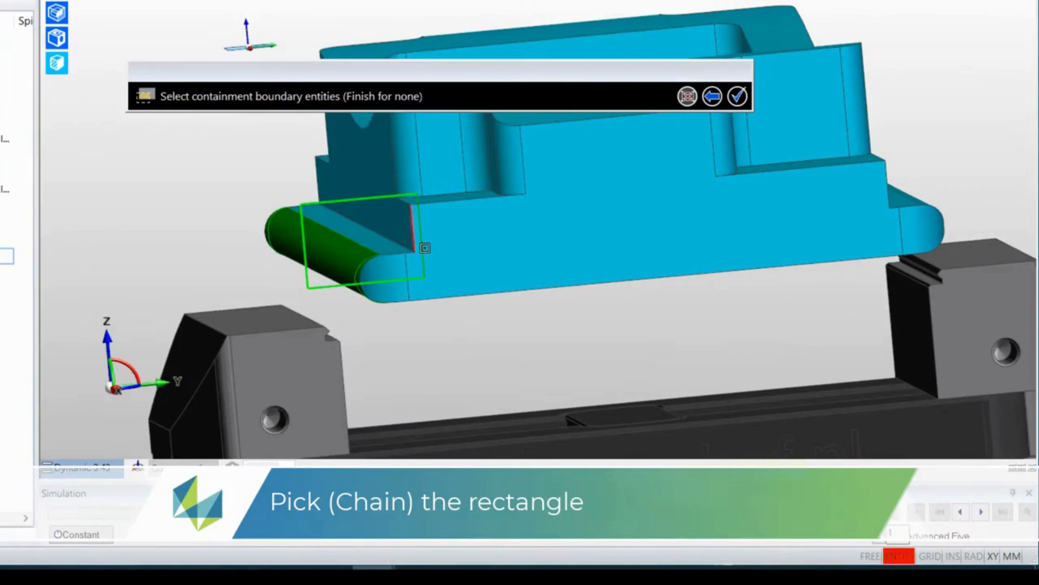
pyautogui.rightClick(207, 175)
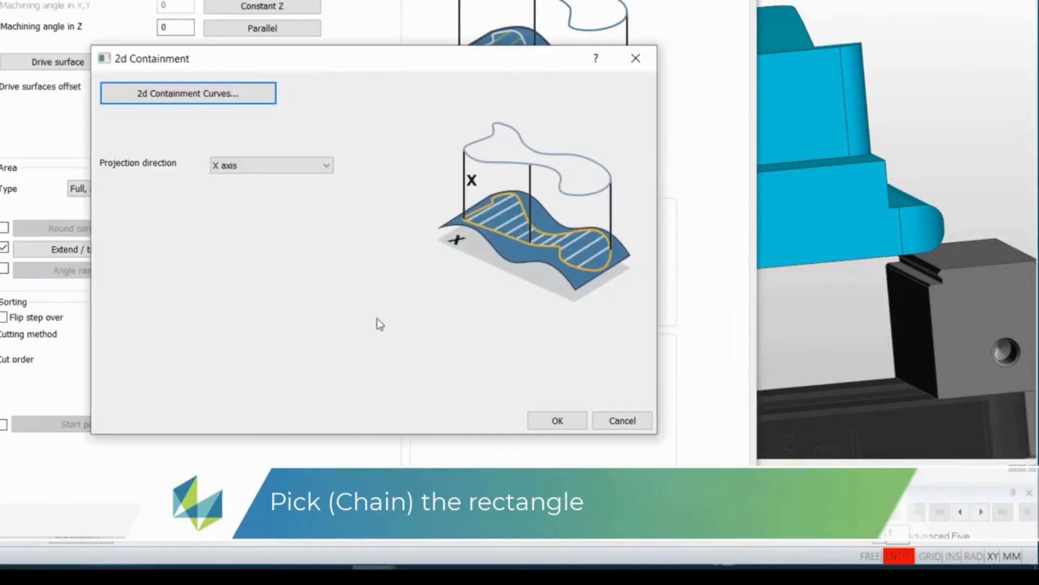
pyautogui.click(559, 422)
pyautogui.click(568, 522)
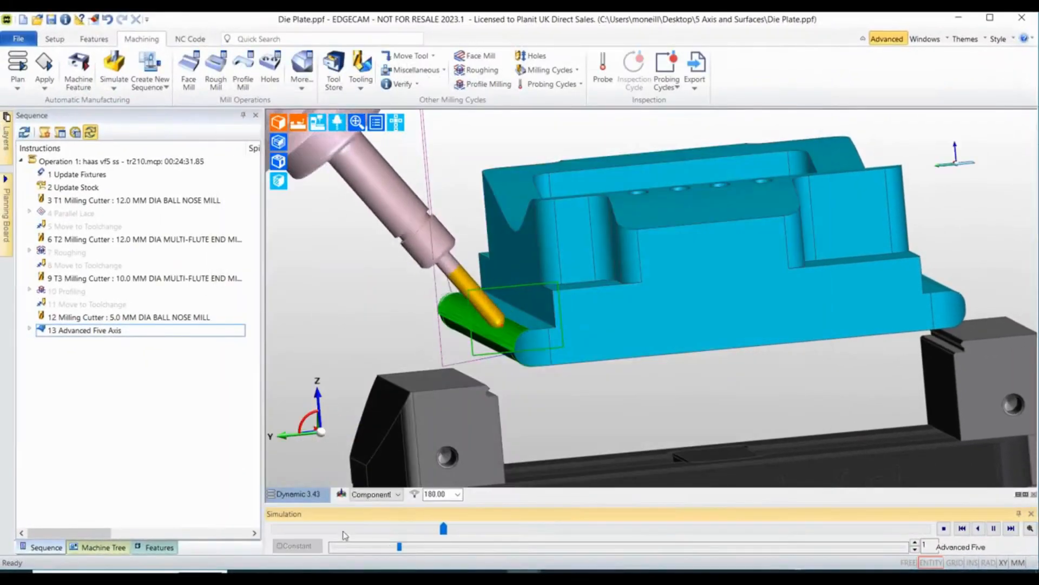
# Step: Simulate the clipped Advanced Five Axis toolpath on the part and in the machine simulator, examining the tool's clearance from the vise
pyautogui.rightClick(312, 498)
pyautogui.click(311, 439)
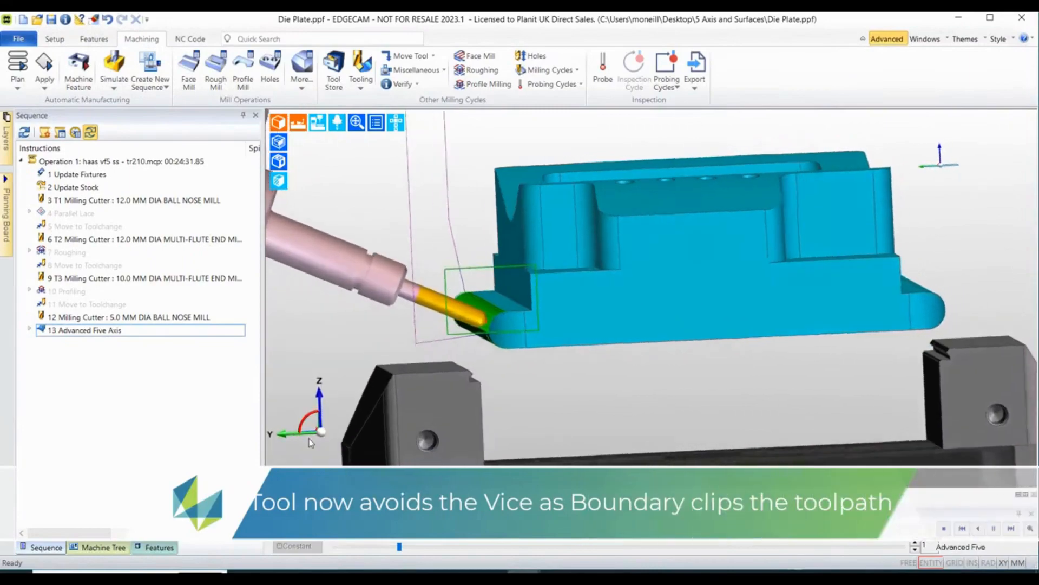
pyautogui.moveTo(462, 404); pyautogui.dragTo(538, 364, button='middle')
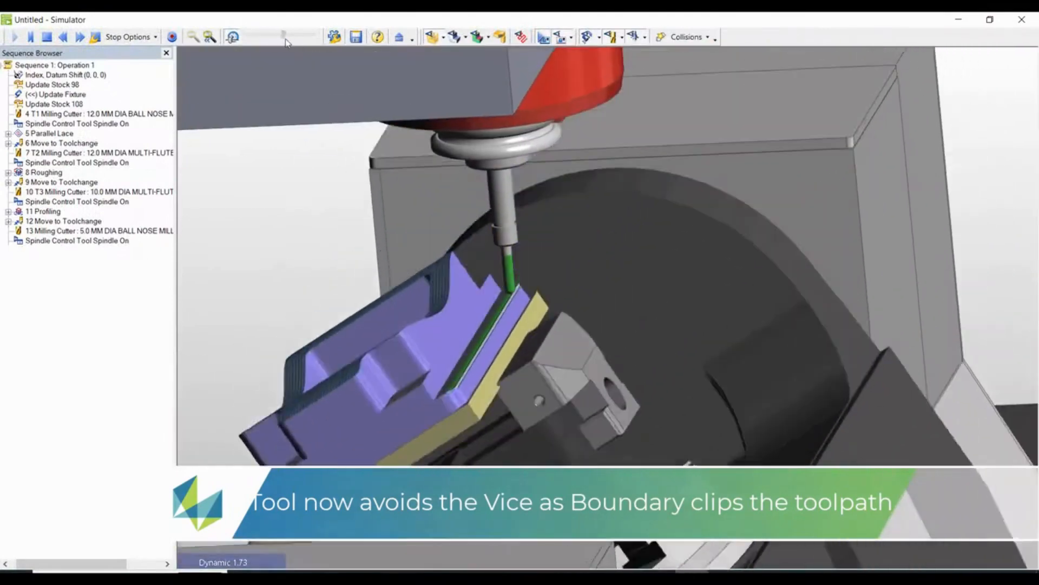
pyautogui.moveTo(273, 37); pyautogui.dragTo(286, 41)
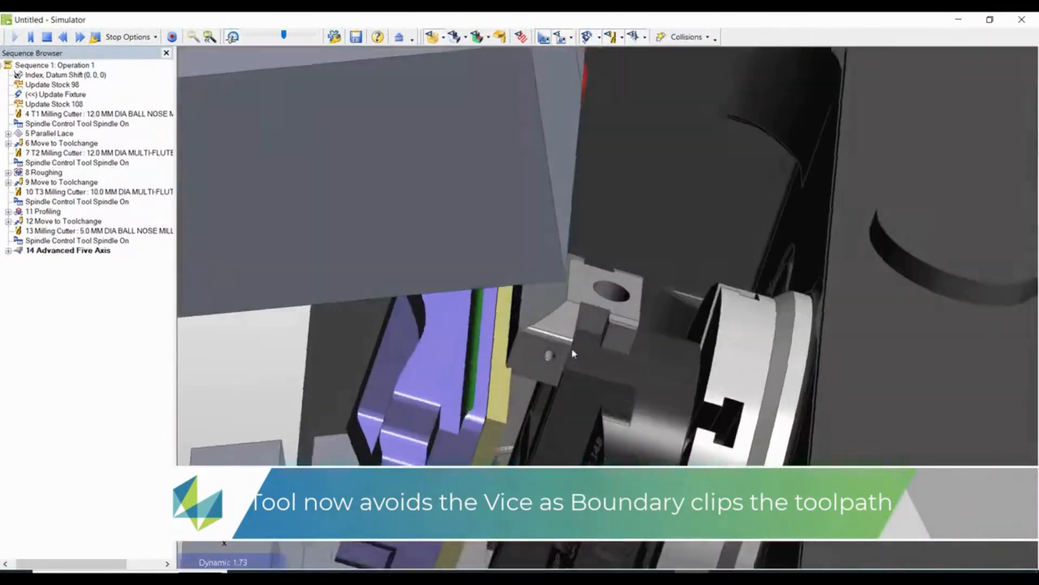
pyautogui.scroll(6, 573, 352)
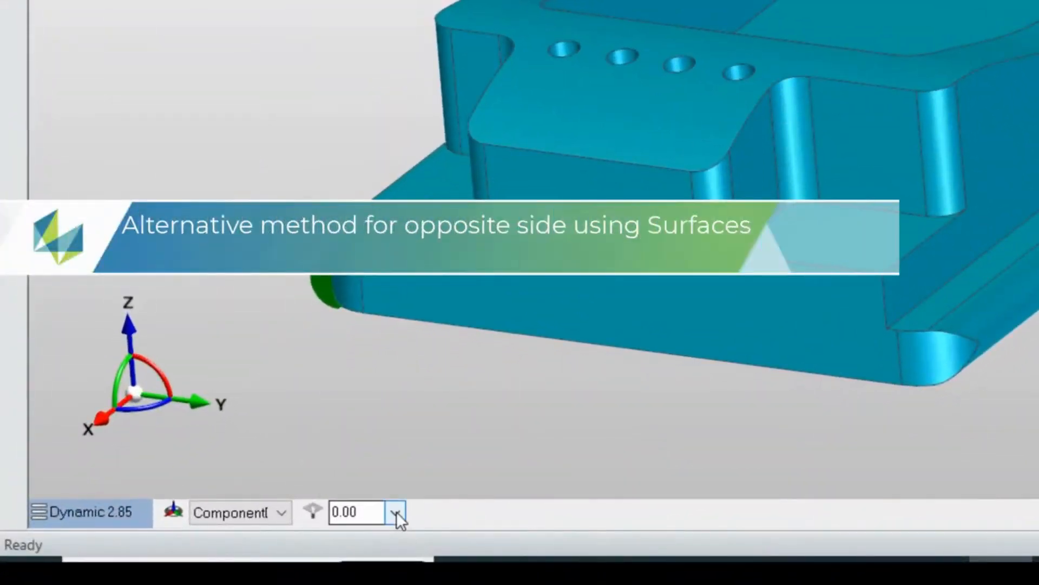
# Step: Set the workplane to ComponentDatum and pick its level from the end of the fillet on the die plate's opposite side
pyautogui.click(281, 513)
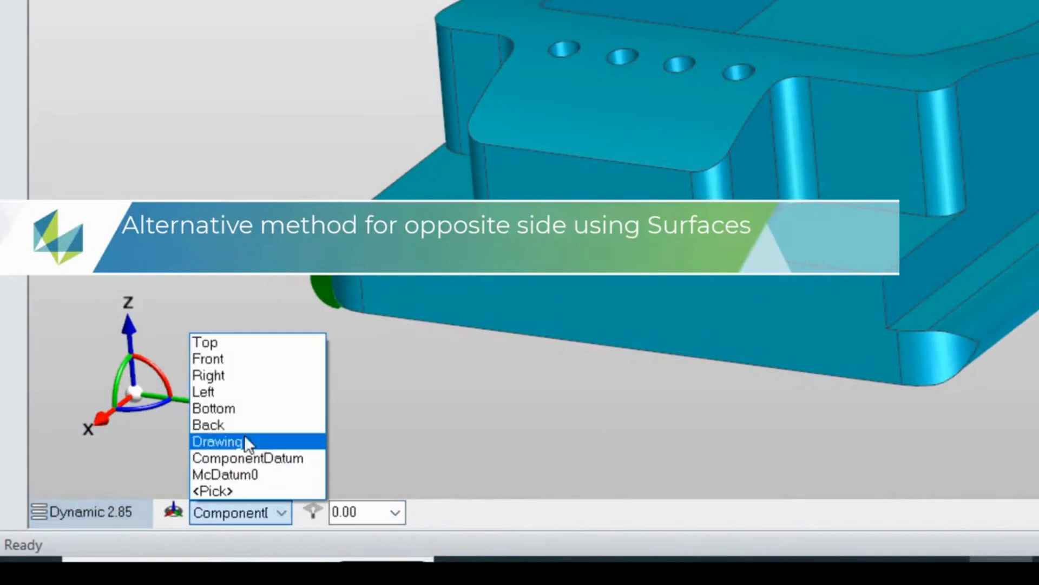
pyautogui.click(232, 457)
pyautogui.click(395, 513)
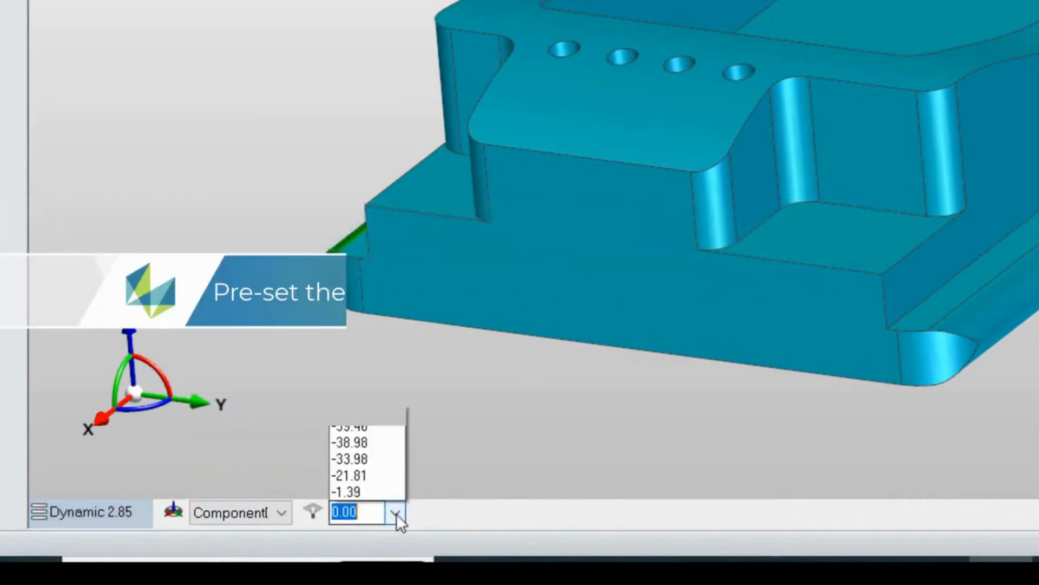
pyautogui.click(901, 357)
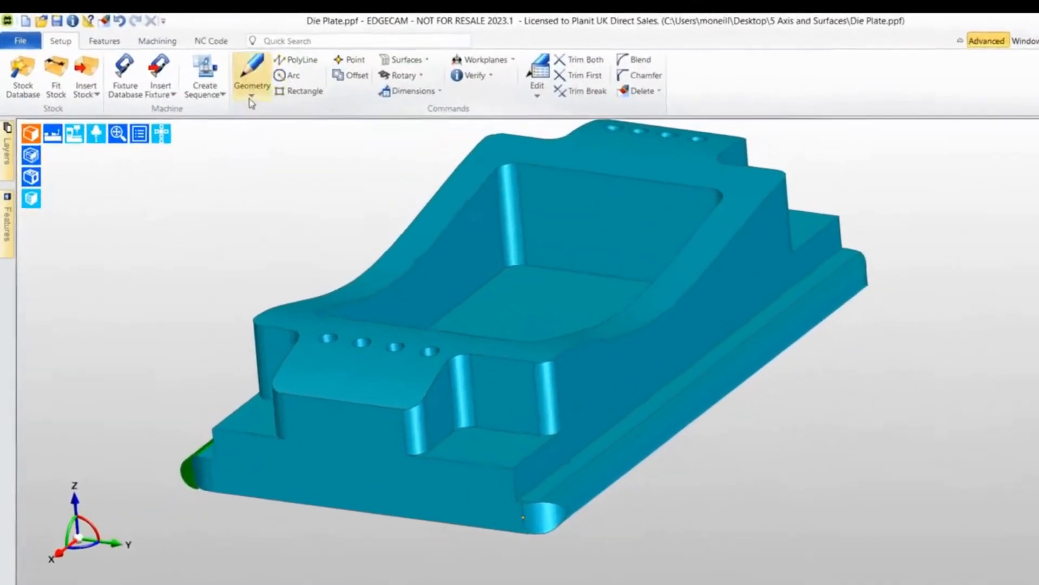
# Step: Draw a single horizontal line along the opposite fillet, from one end edge of the die plate to the other
pyautogui.click(251, 97)
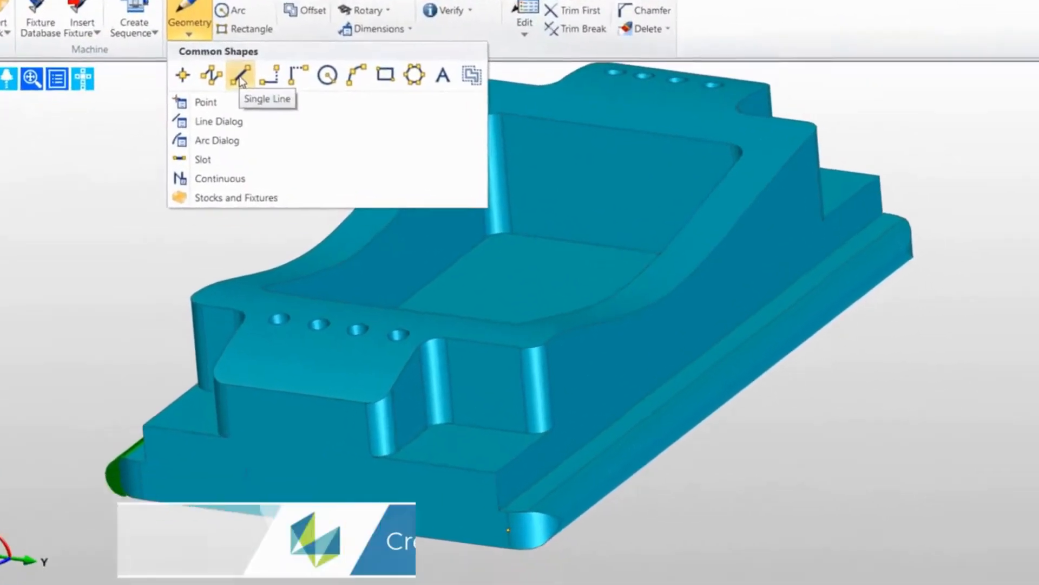
pyautogui.click(299, 132)
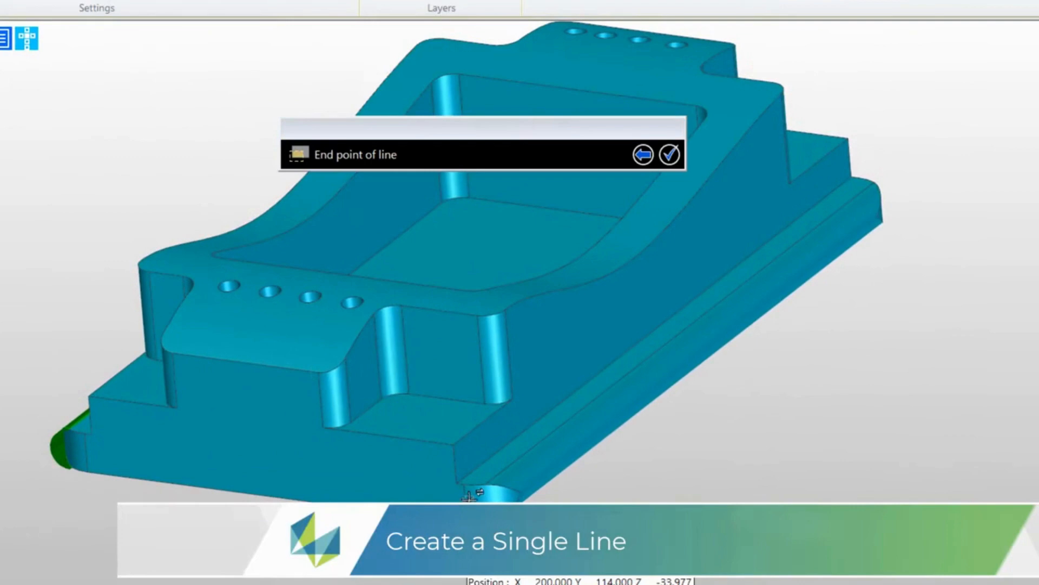
pyautogui.moveTo(890, 327); pyautogui.dragTo(529, 348, button='middle')
pyautogui.scroll(4, 555, 368)
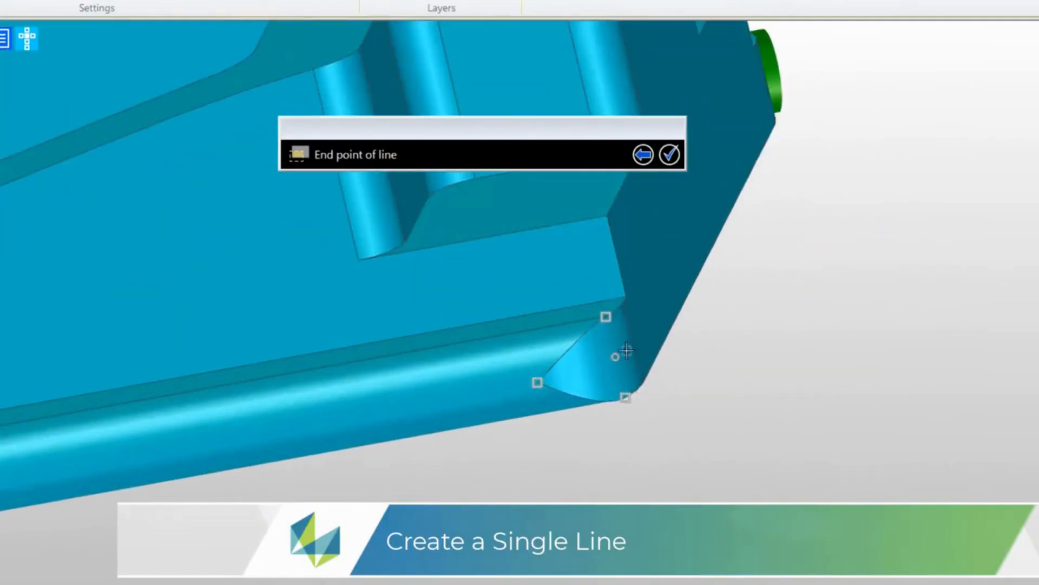
pyautogui.click(634, 344)
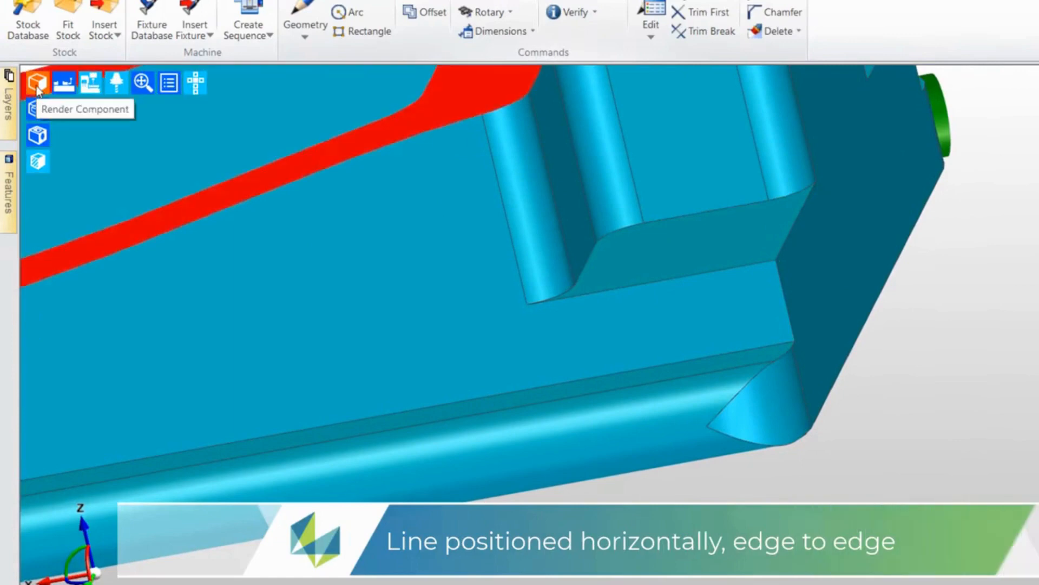
# Step: Turn off component rendering and offset the fillet line 50 mm outward, away from the die plate
pyautogui.click(36, 85)
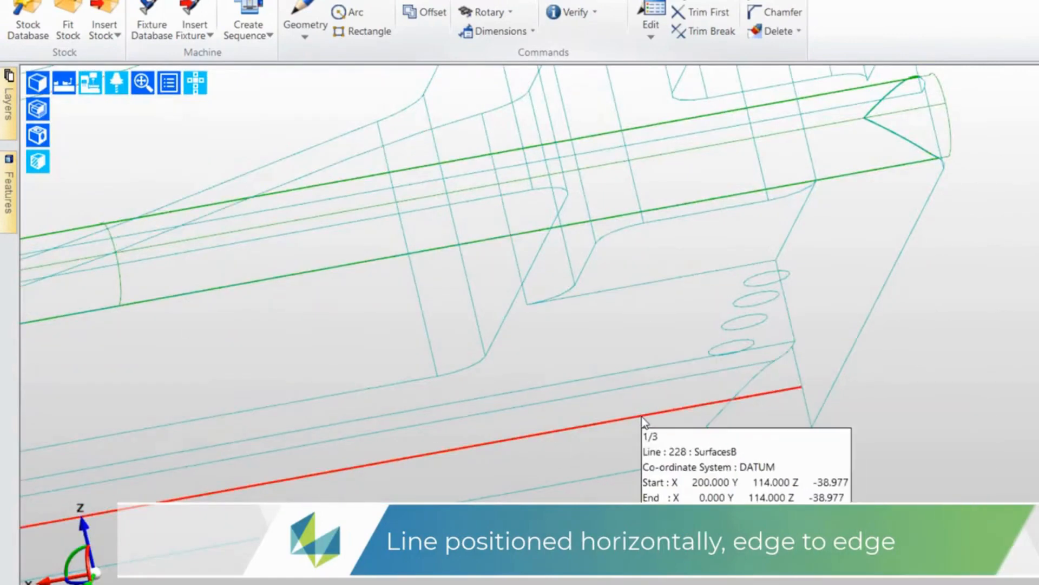
pyautogui.click(299, 38)
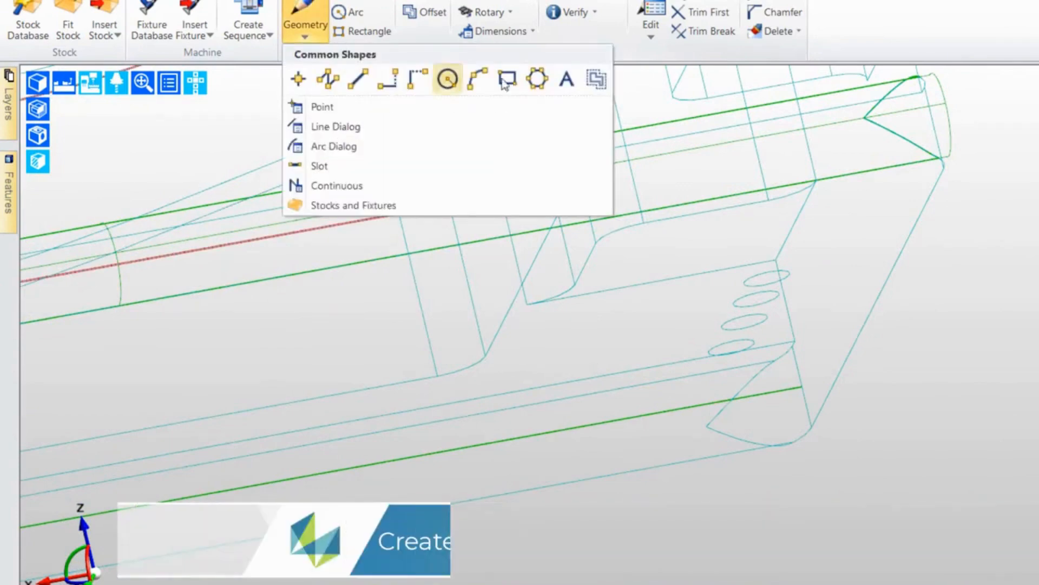
pyautogui.click(596, 80)
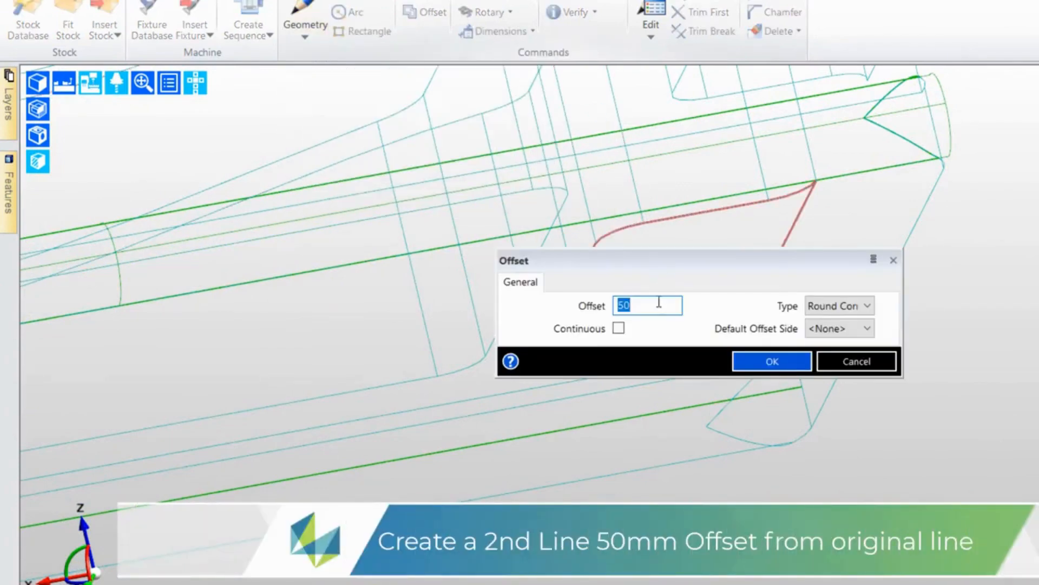
pyautogui.click(773, 361)
pyautogui.scroll(-3, 947, 436)
pyautogui.click(893, 408)
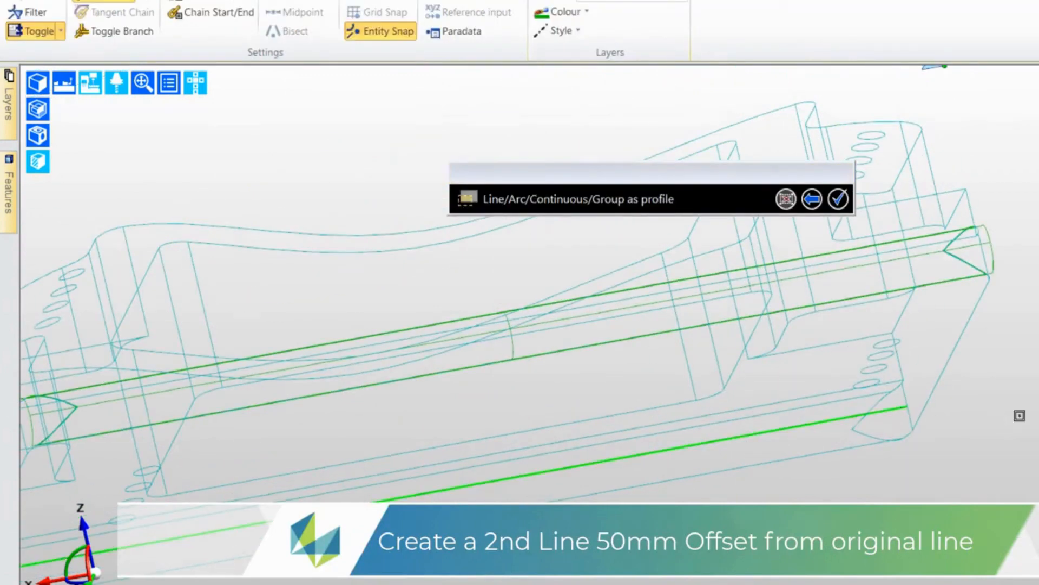
pyautogui.rightClick(536, 371)
pyautogui.scroll(-3, 536, 372)
pyautogui.moveTo(536, 372); pyautogui.dragTo(784, 352, button='middle')
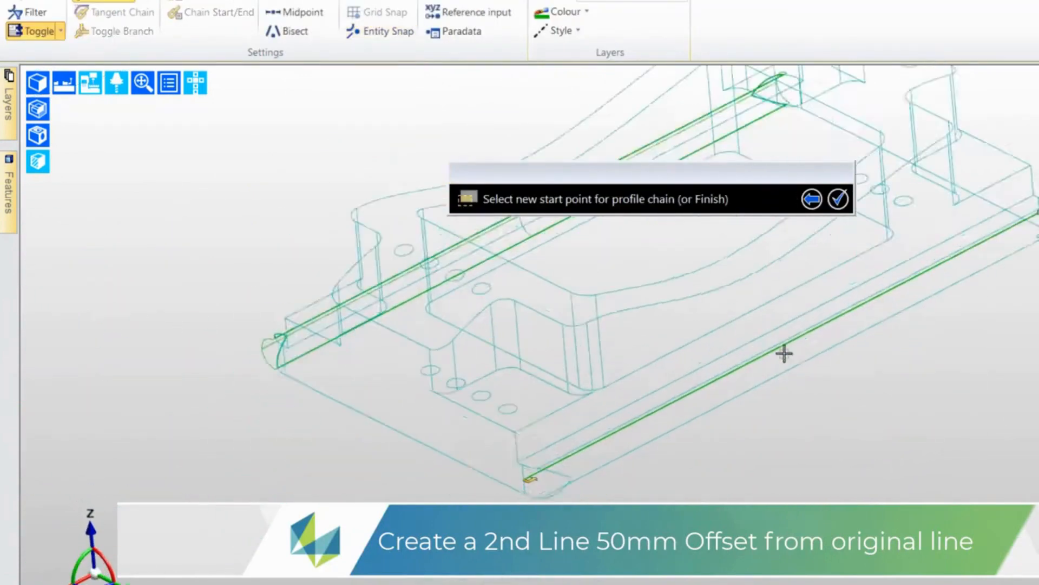
pyautogui.scroll(3, 804, 412)
pyautogui.rightClick(748, 456)
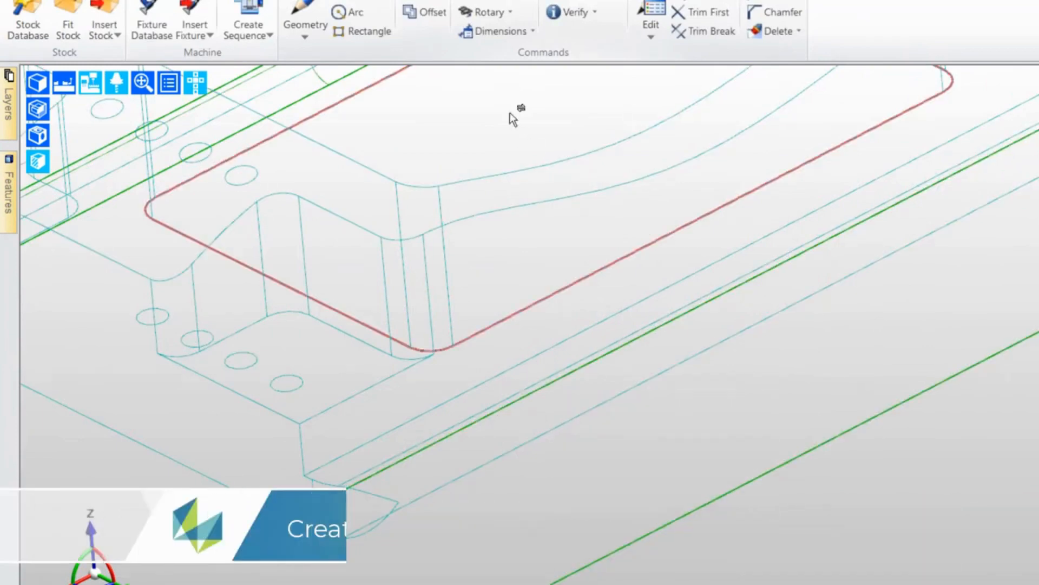
# Step: Create a ruled surface between the original line and its offset copy, and turn component rendering back on
pyautogui.click(518, 2)
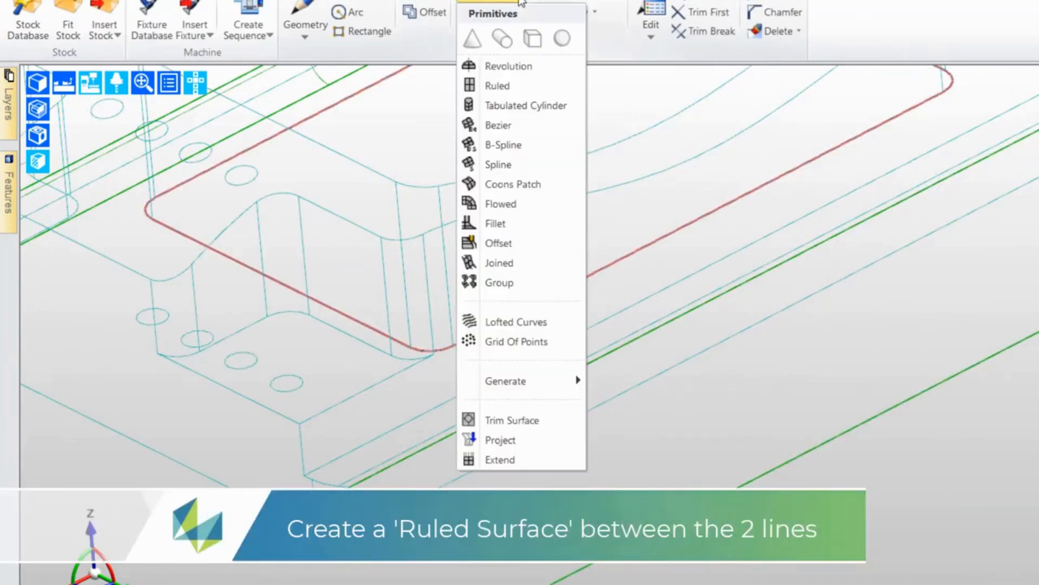
pyautogui.click(497, 86)
pyautogui.click(747, 368)
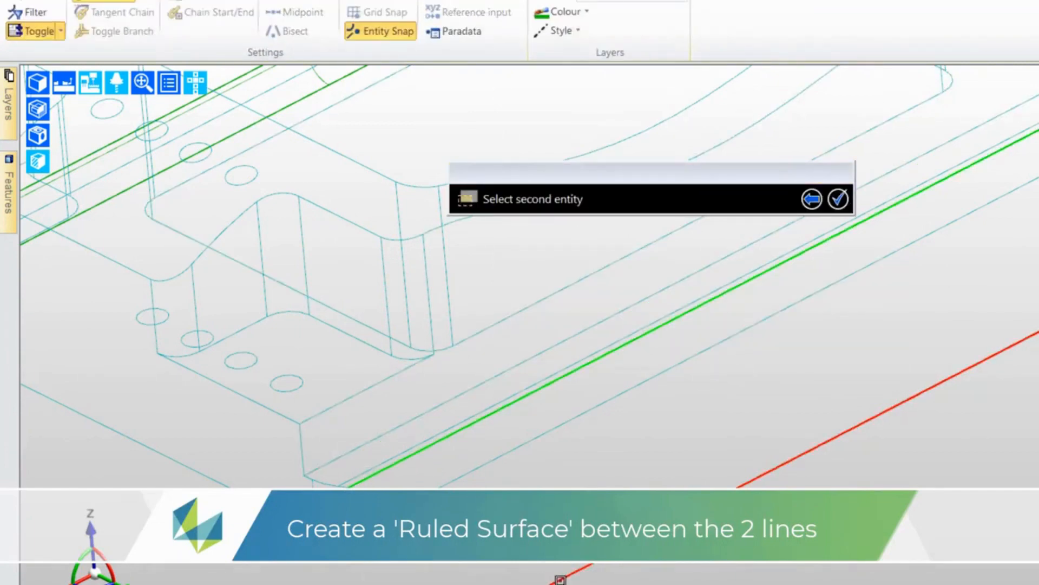
pyautogui.rightClick(765, 573)
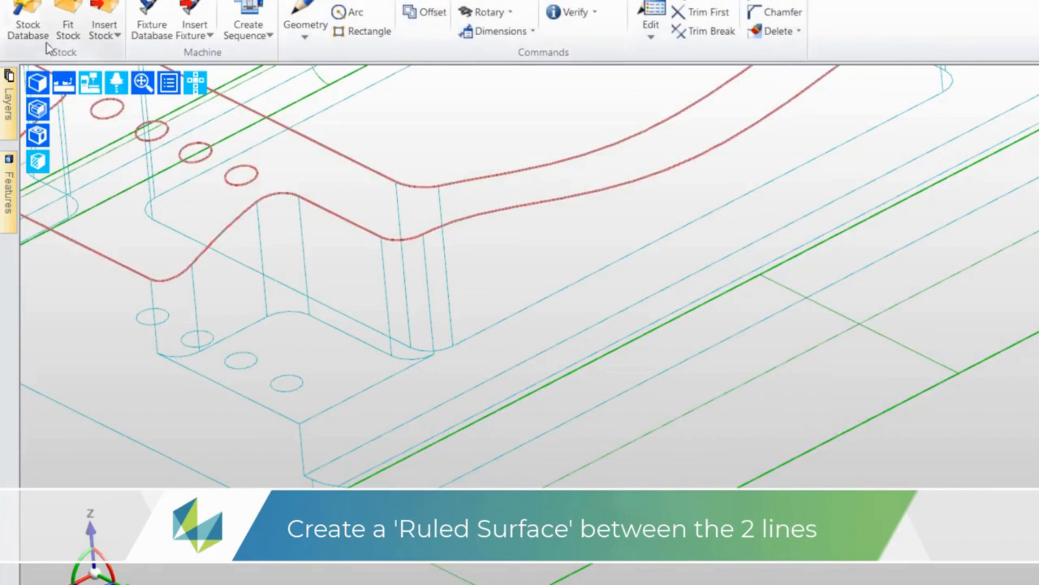
pyautogui.click(37, 84)
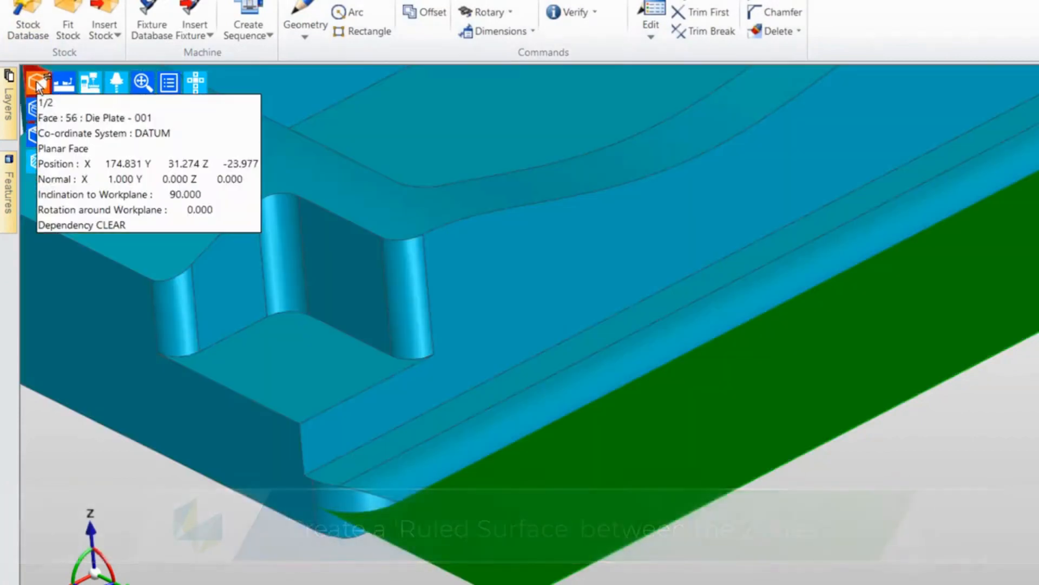
pyautogui.scroll(-5, 748, 408)
pyautogui.moveTo(416, 545); pyautogui.dragTo(564, 379, button='middle')
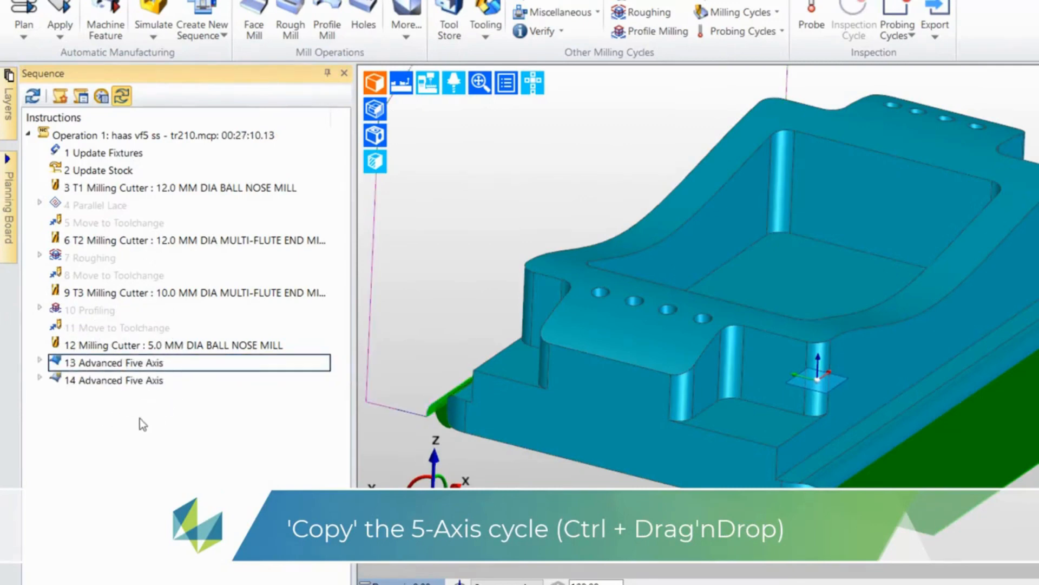
# Step: In the copied Advanced Five Axis cycle, turn off 2D containment and replace the drive surface with the fillet on the opposite side
pyautogui.doubleClick(133, 379)
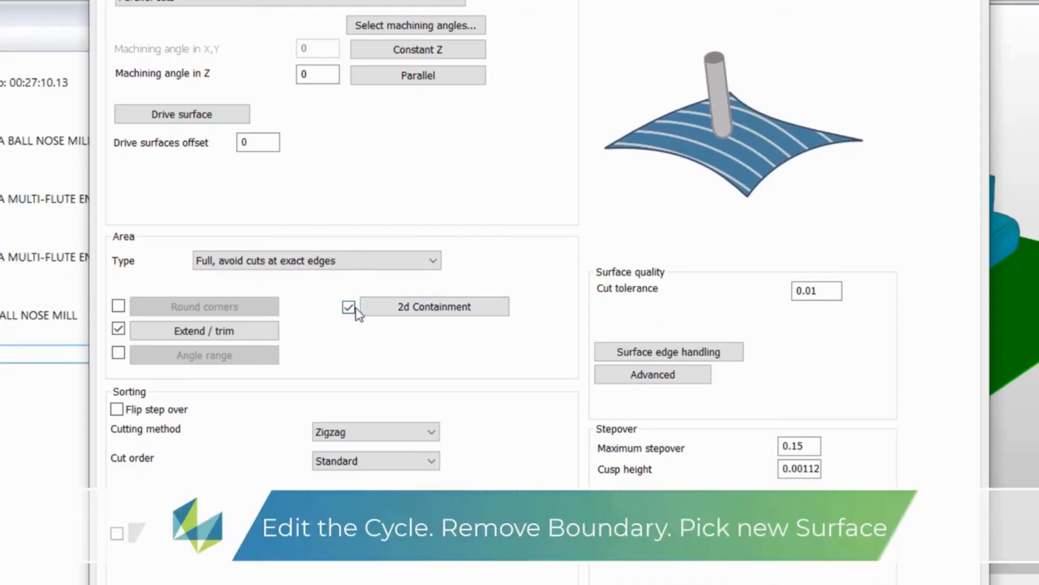
pyautogui.click(349, 308)
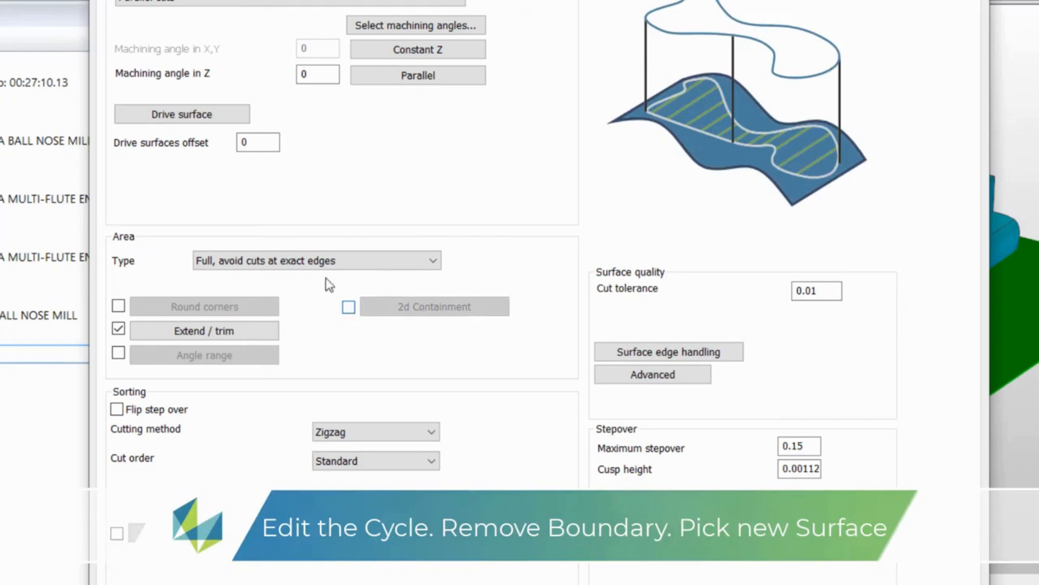
pyautogui.click(189, 115)
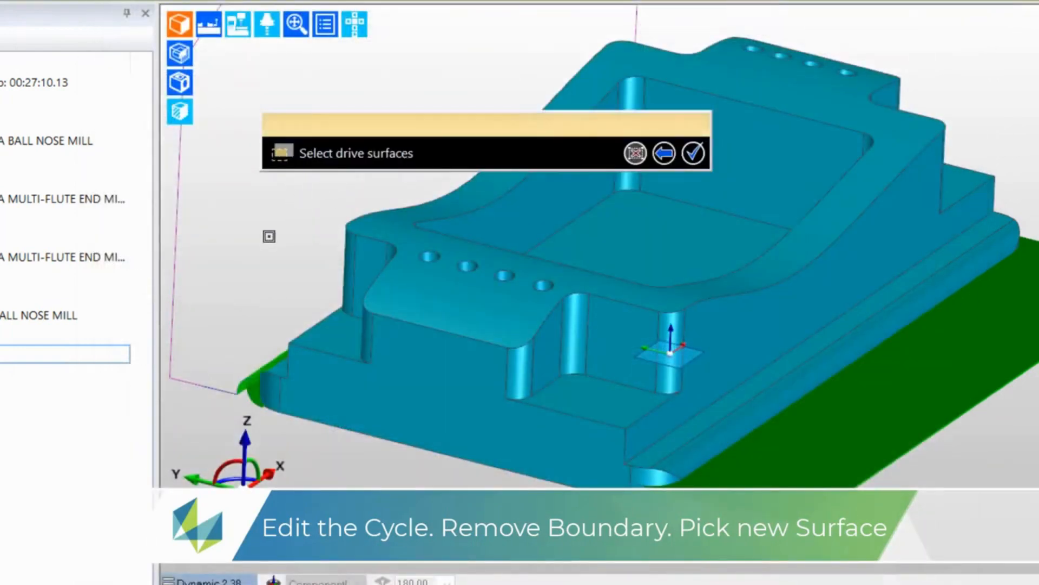
pyautogui.click(503, 186)
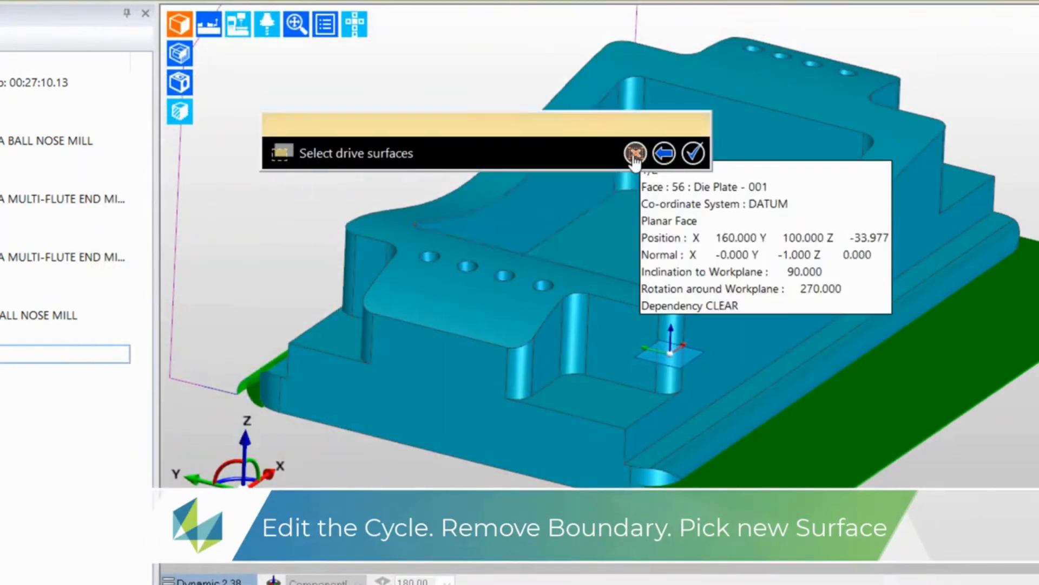
pyautogui.click(696, 454)
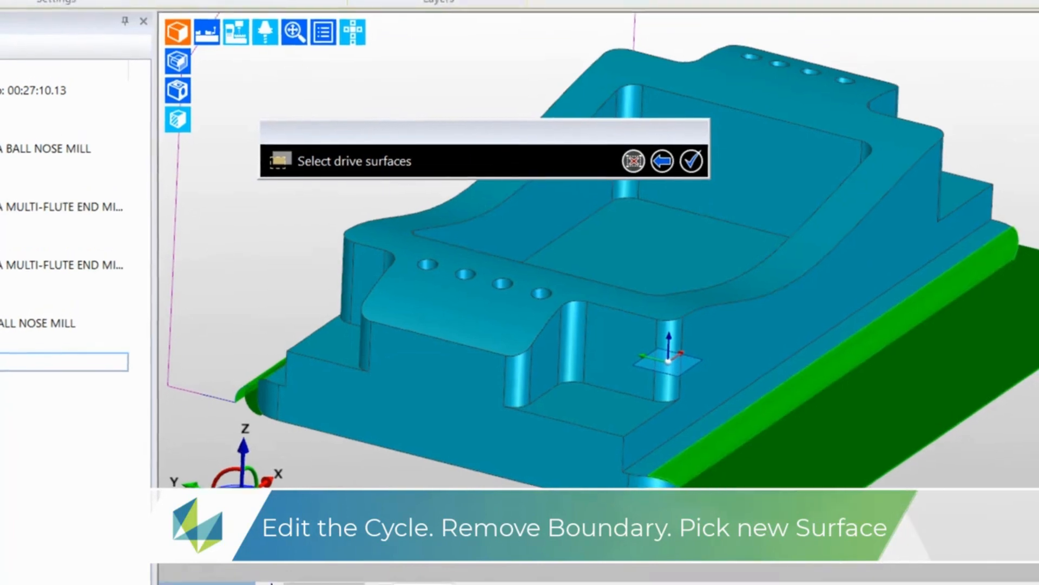
pyautogui.press('Return')
# Step: Activate gouge check 1 for flute and shaft with Stop toolpath calculation, using only the ruled surface as check surface, and regenerate the toolpath
pyautogui.click(294, 40)
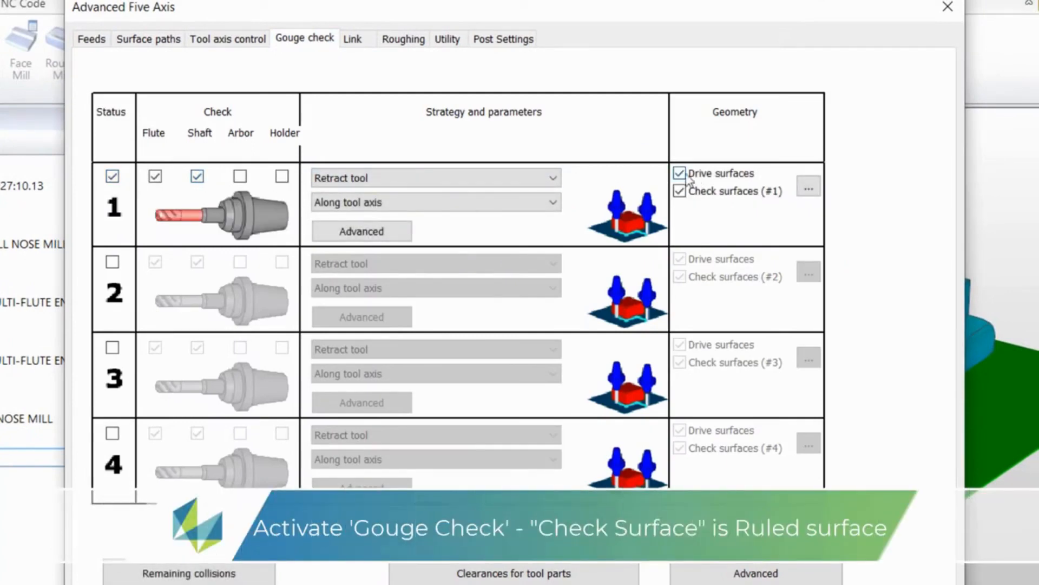
pyautogui.click(548, 178)
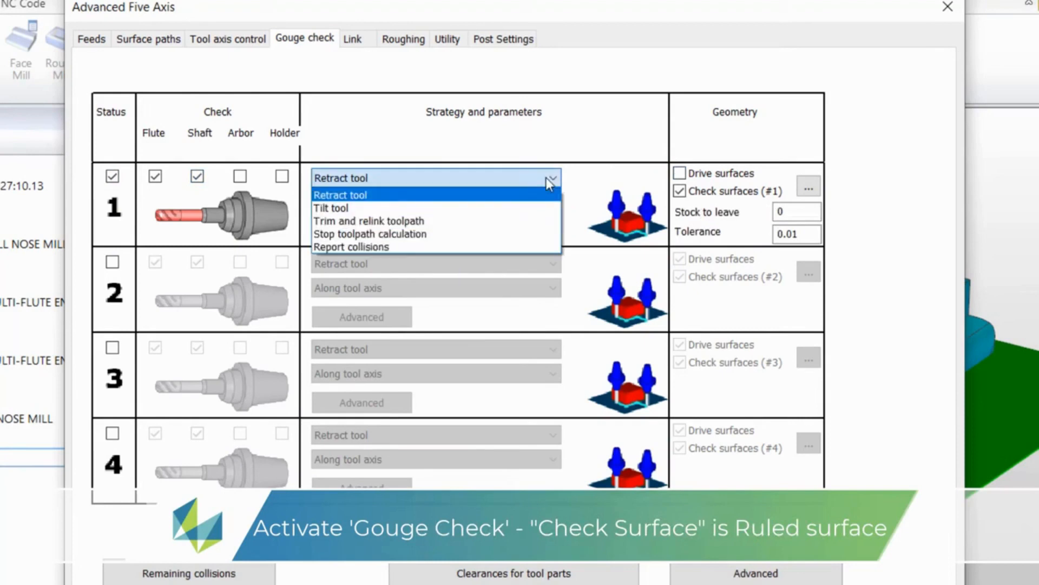
pyautogui.click(808, 187)
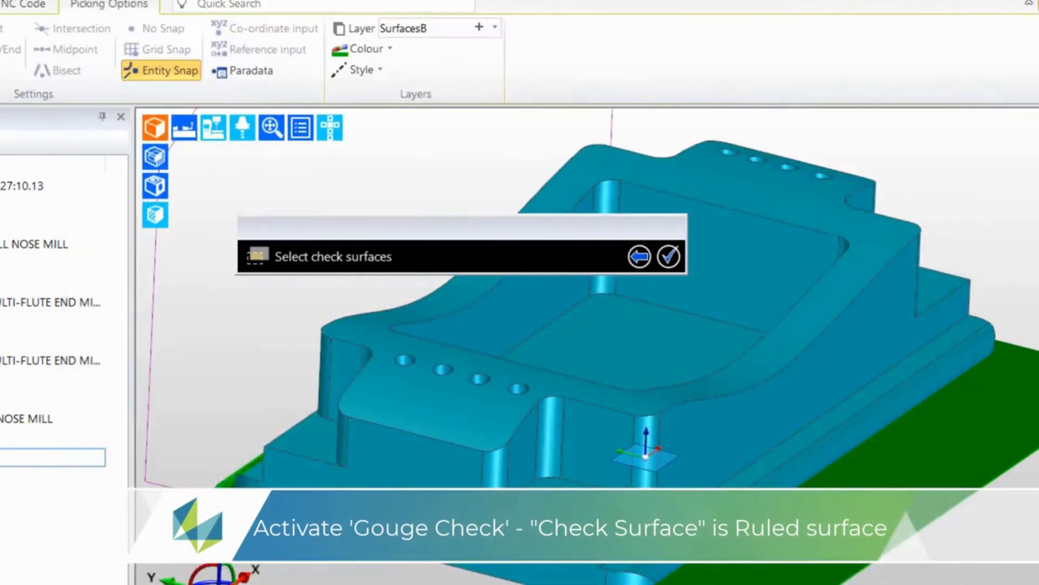
pyautogui.click(992, 449)
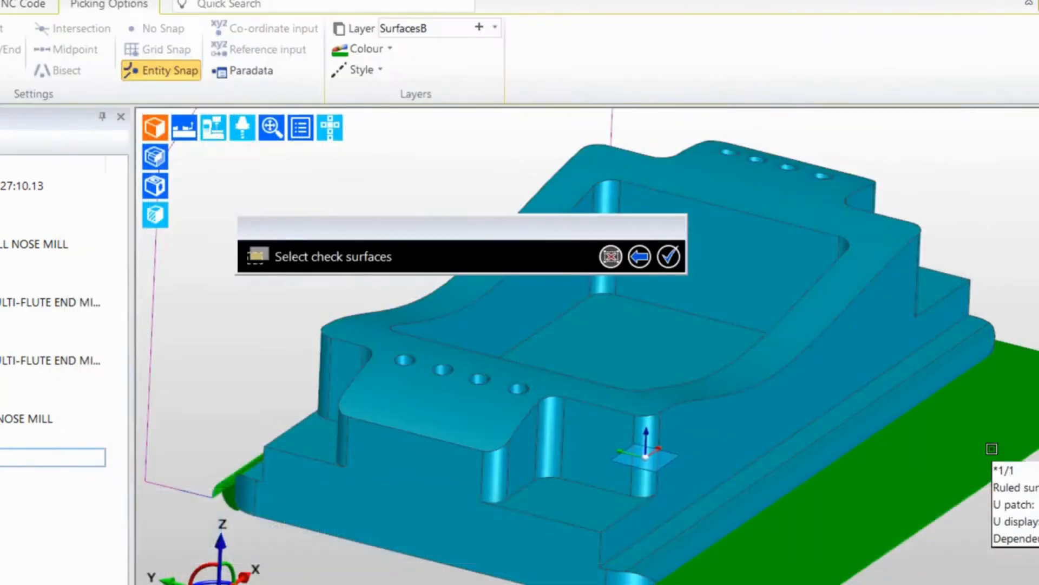
pyautogui.rightClick(1038, 245)
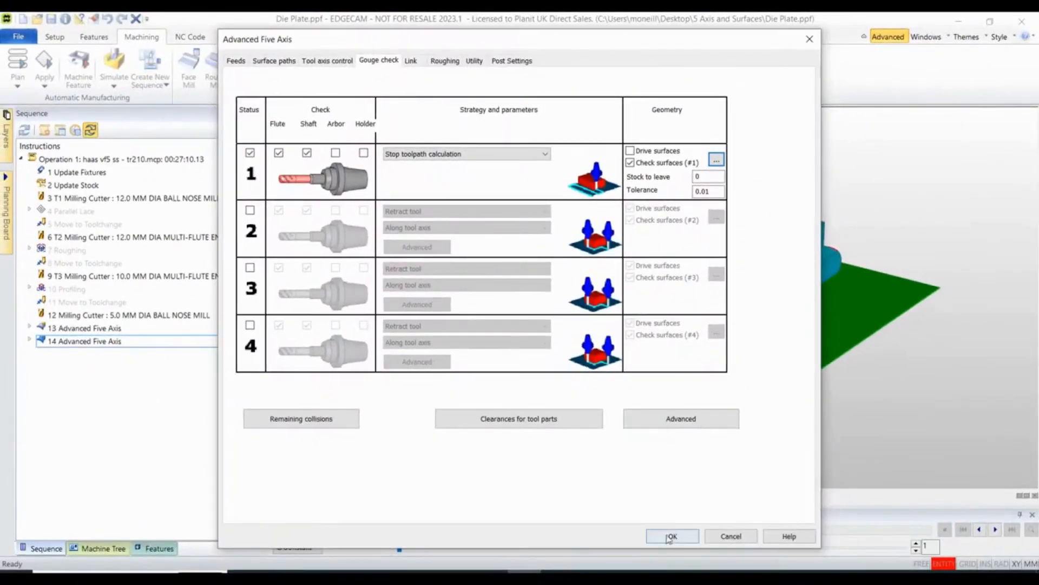
pyautogui.click(671, 537)
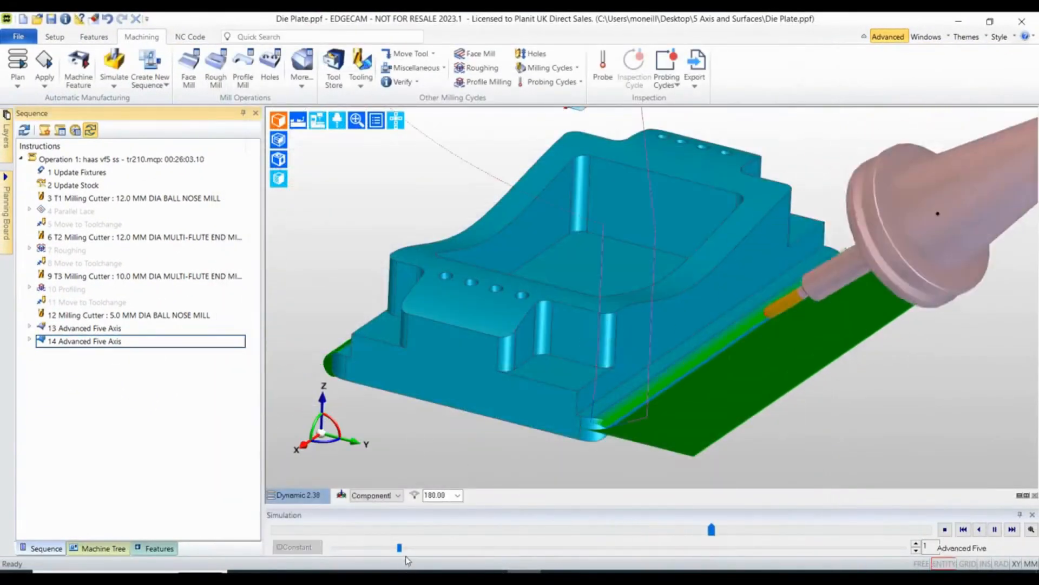
# Step: Slow down the simulation of the copied cycle and examine where the toolpath stops against the ruled surface at the fillet end
pyautogui.moveTo(400, 547); pyautogui.dragTo(346, 548)
pyautogui.scroll(4, 598, 442)
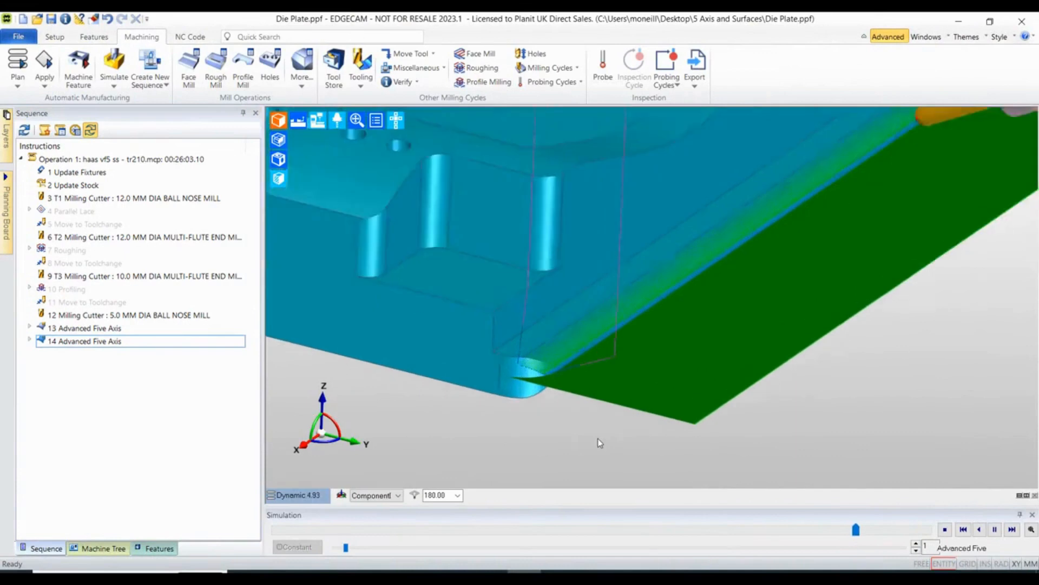
pyautogui.moveTo(598, 438); pyautogui.dragTo(530, 452, button='middle')
pyautogui.scroll(1, 515, 364)
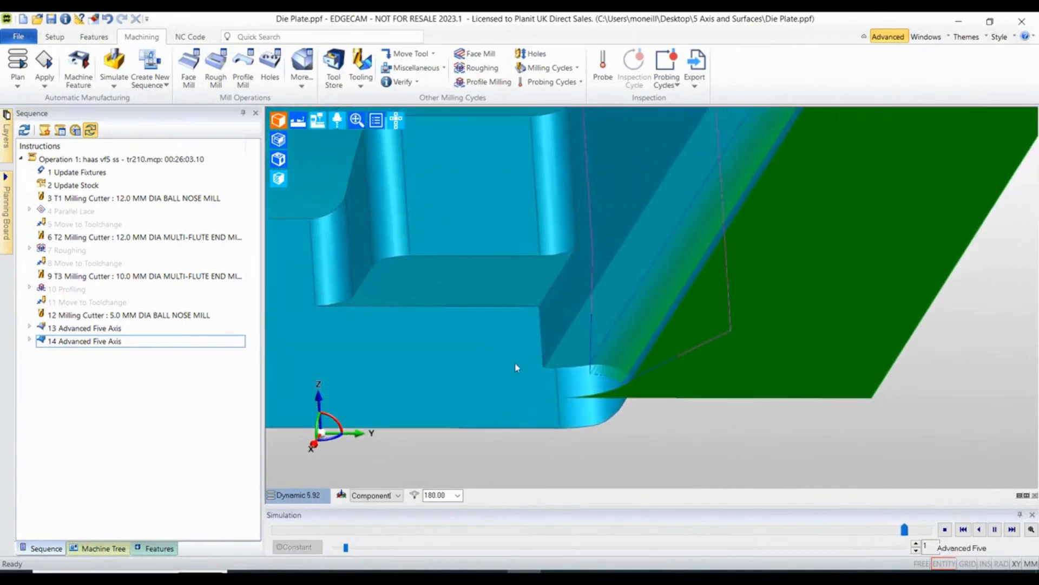
# Step: Translate the ruled check surface and its lines down in Z, isolating the SurfacesB layer to select all its entities
pyautogui.scroll(-2, 596, 379)
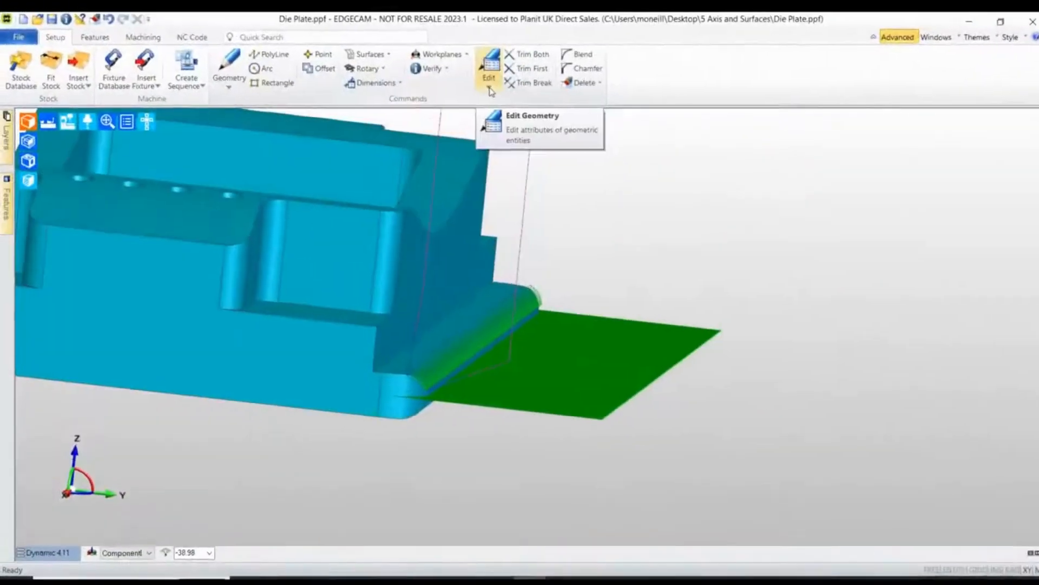
pyautogui.click(485, 87)
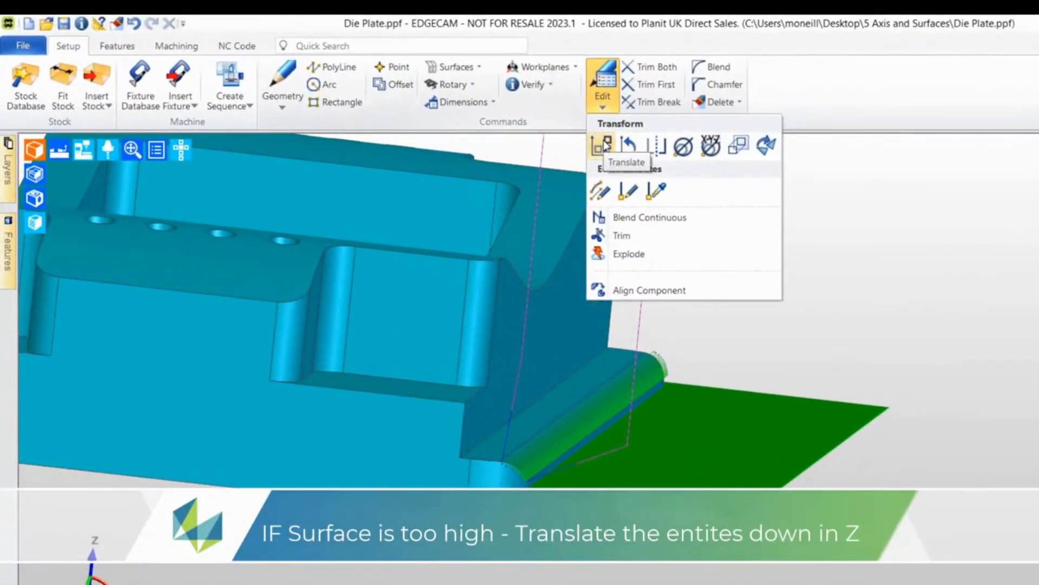
pyautogui.click(606, 145)
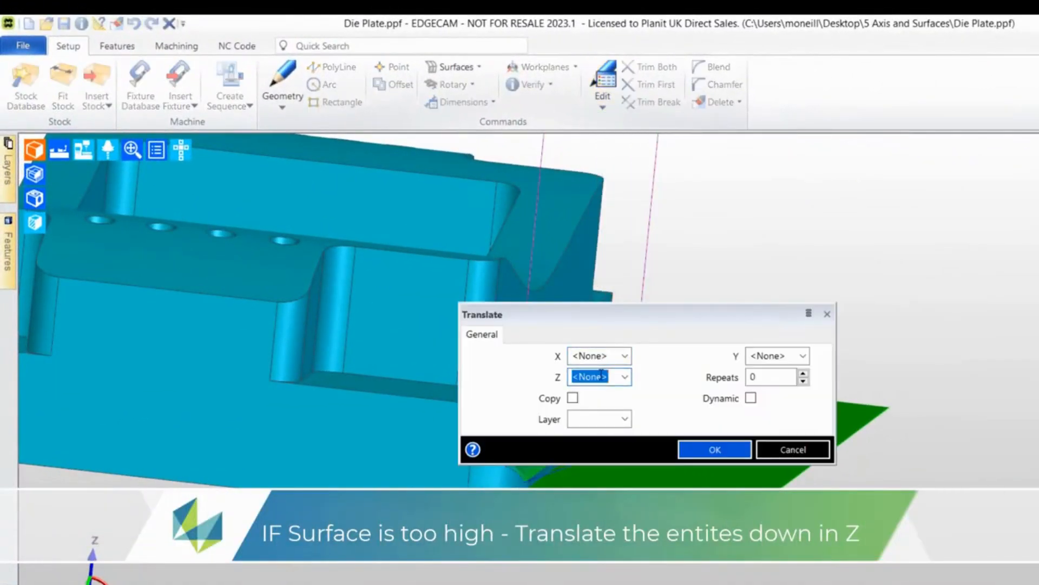
pyautogui.click(732, 459)
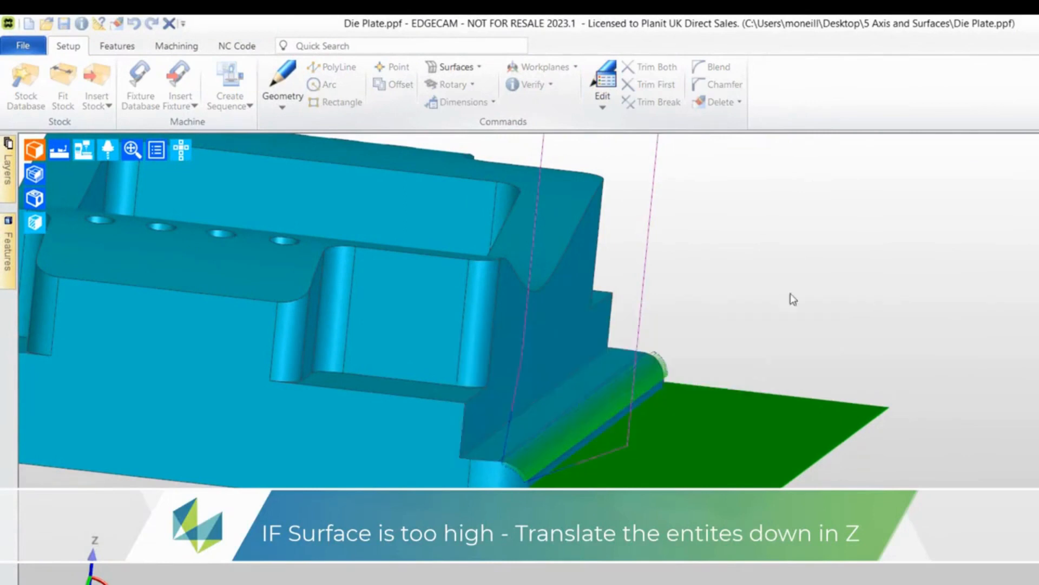
pyautogui.click(6, 180)
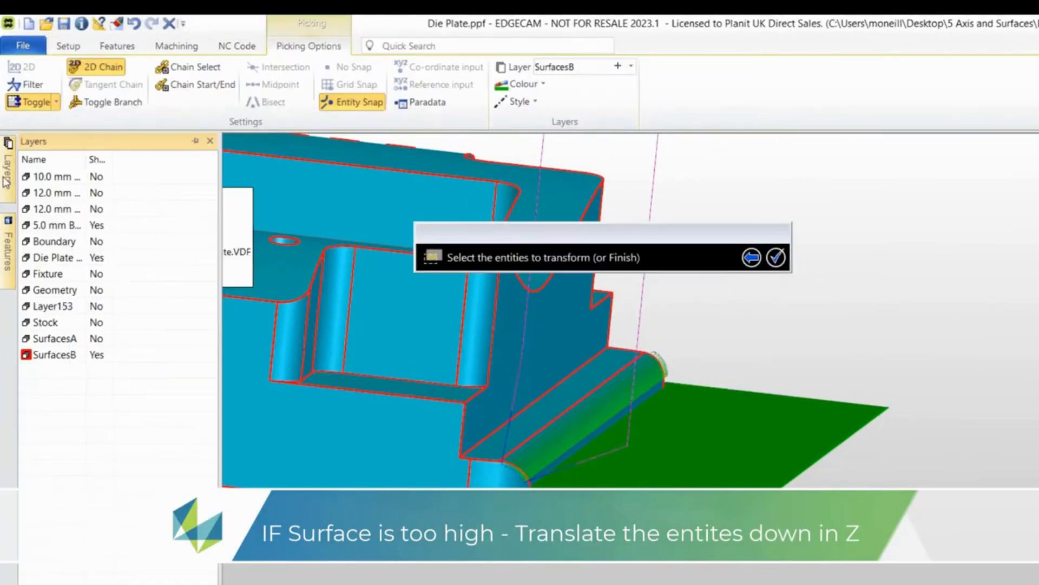
pyautogui.rightClick(73, 363)
pyautogui.click(128, 458)
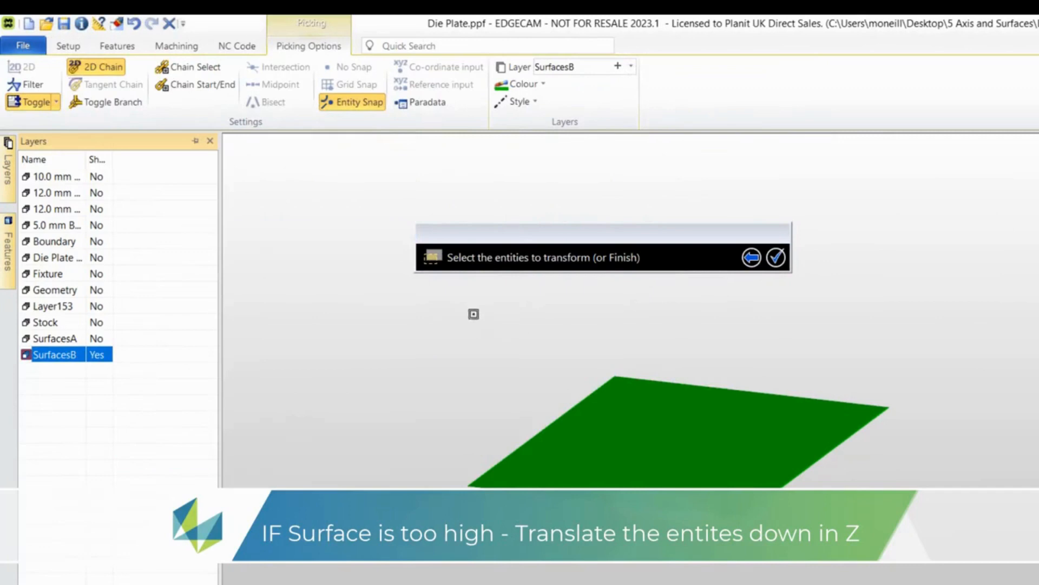
pyautogui.moveTo(464, 301); pyautogui.dragTo(994, 583)
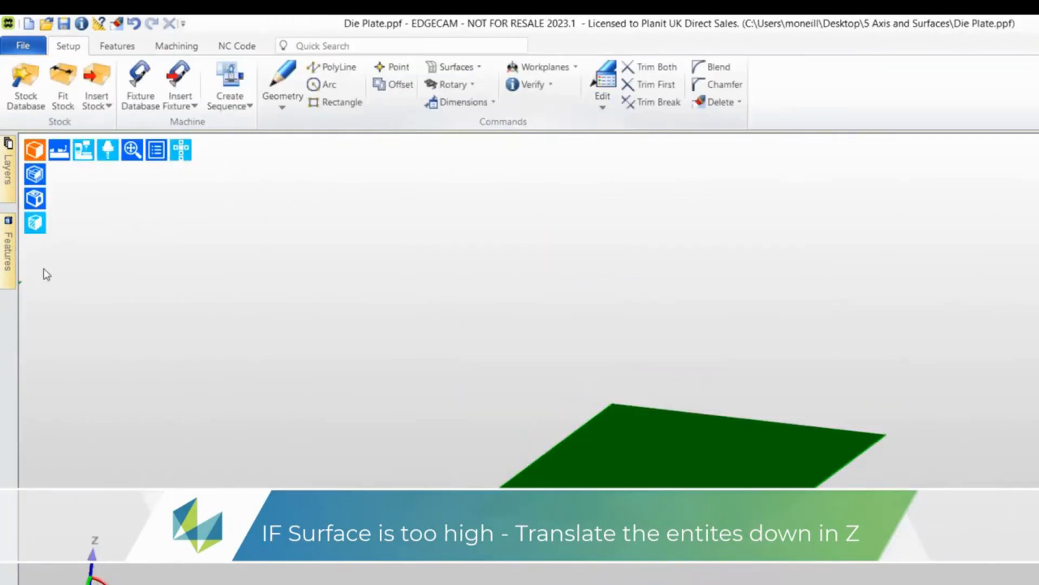
# Step: Show the Die Plate layer again and open the second Advanced Five Axis cycle for editing to regenerate its toolpath
pyautogui.moveTo(8, 169)
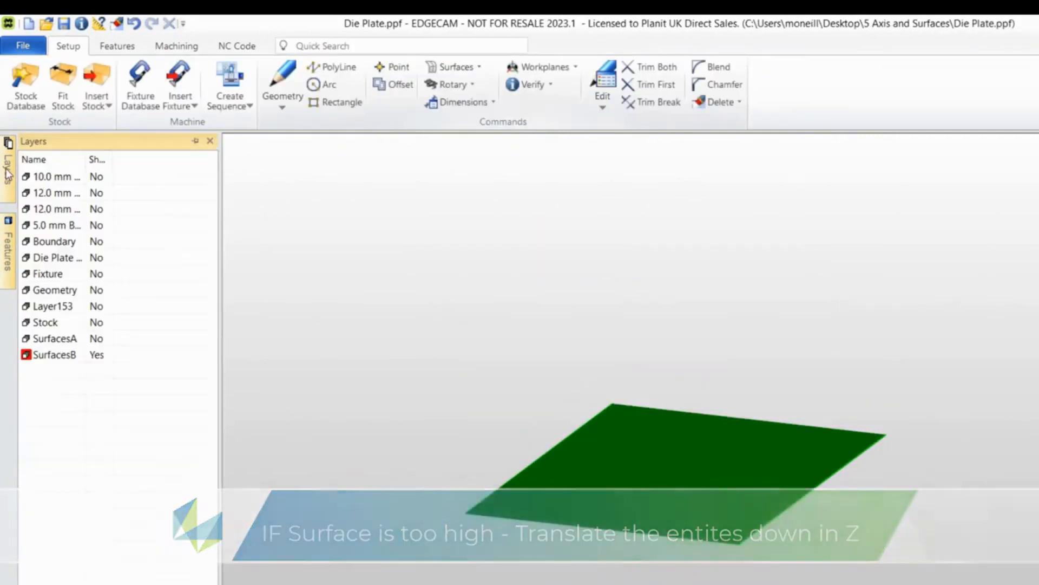
pyautogui.click(101, 260)
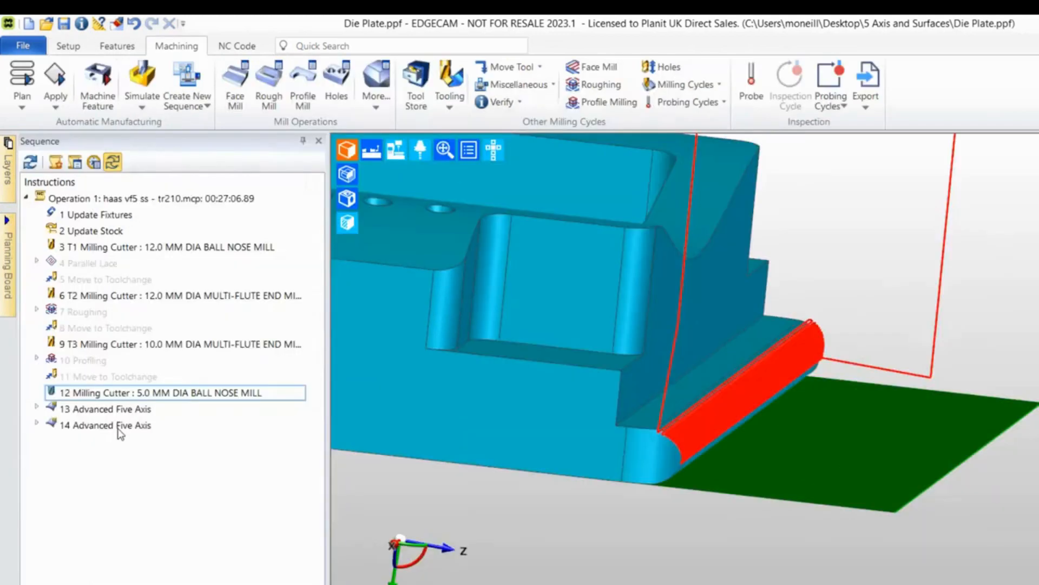
pyautogui.click(119, 425)
pyautogui.rightClick(122, 426)
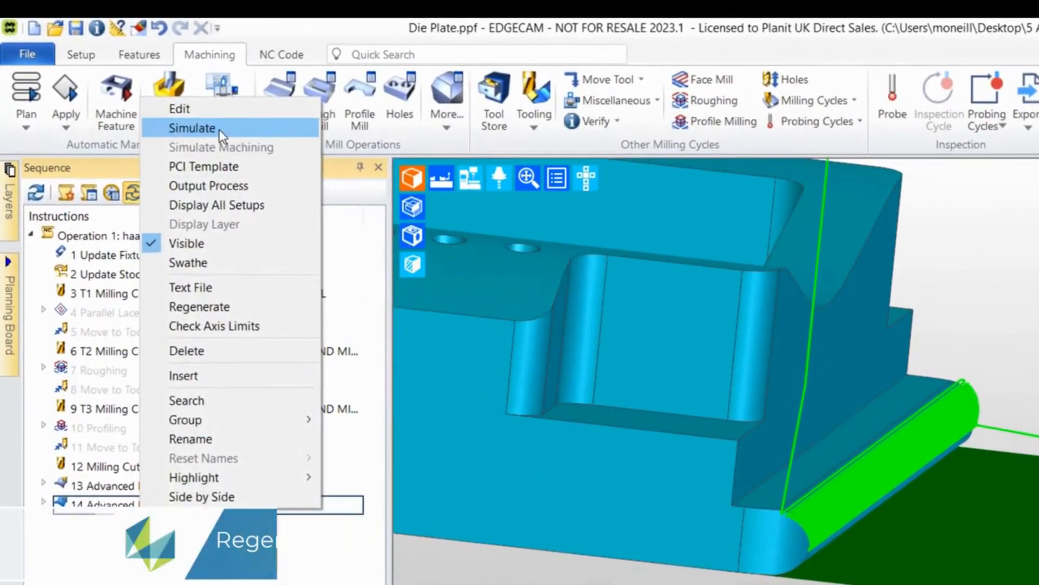
pyautogui.click(189, 111)
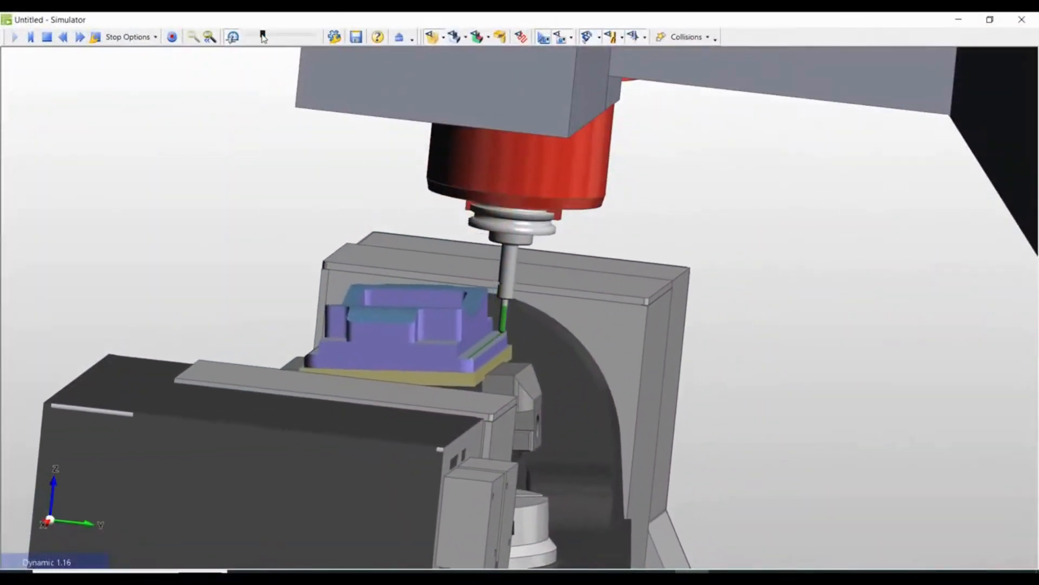
# Step: Speed up the machine simulation and examine the clearance between the tool and the vise along the fillet
pyautogui.moveTo(264, 35); pyautogui.dragTo(289, 36)
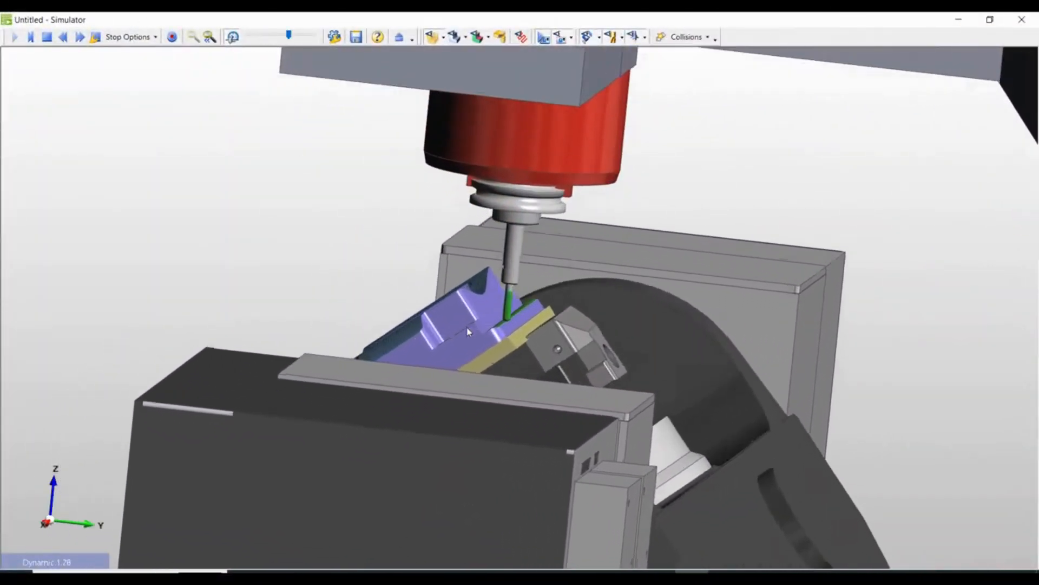
pyautogui.scroll(3, 468, 332)
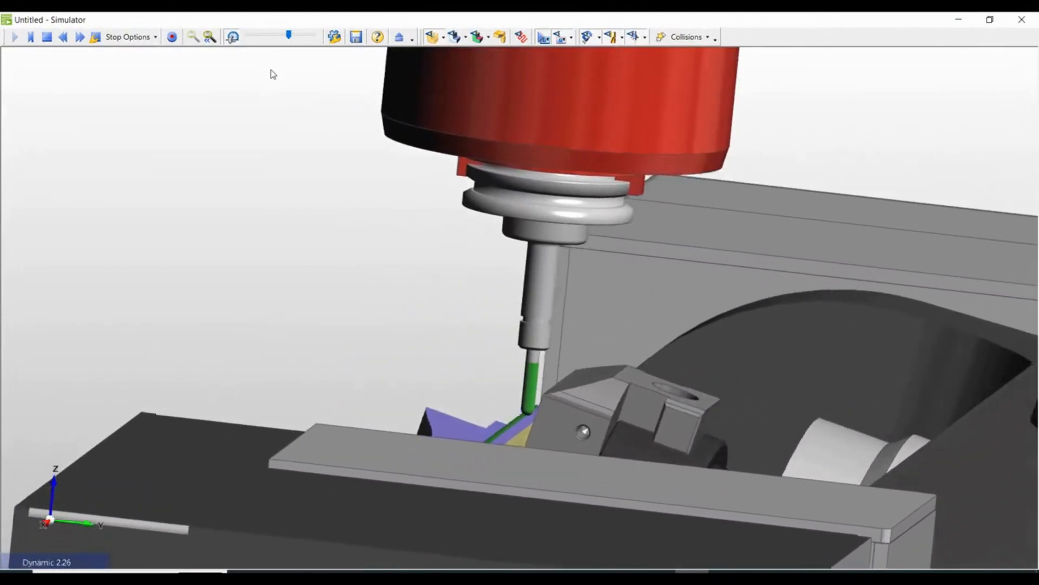
pyautogui.scroll(5, 558, 391)
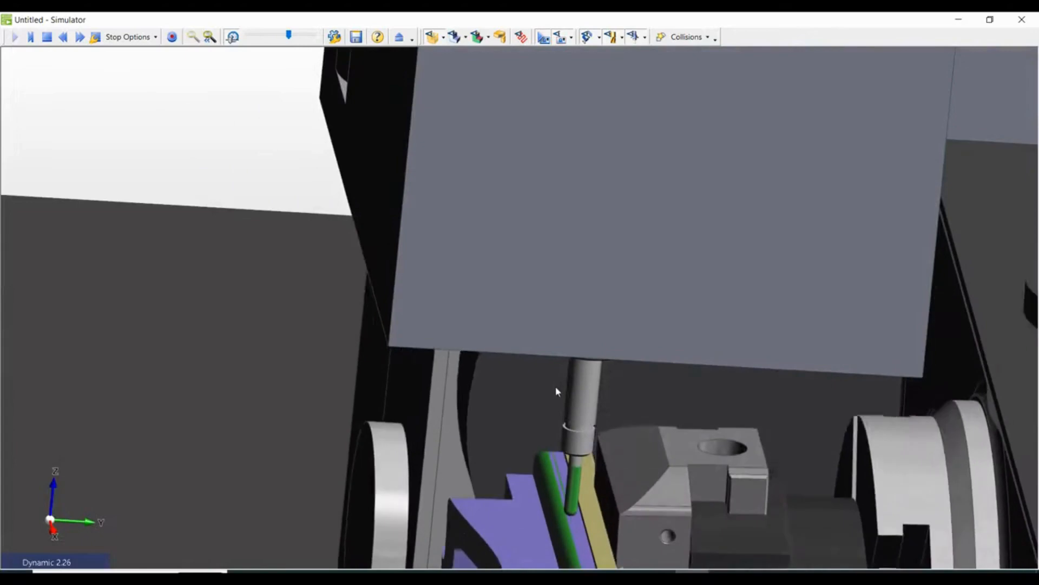